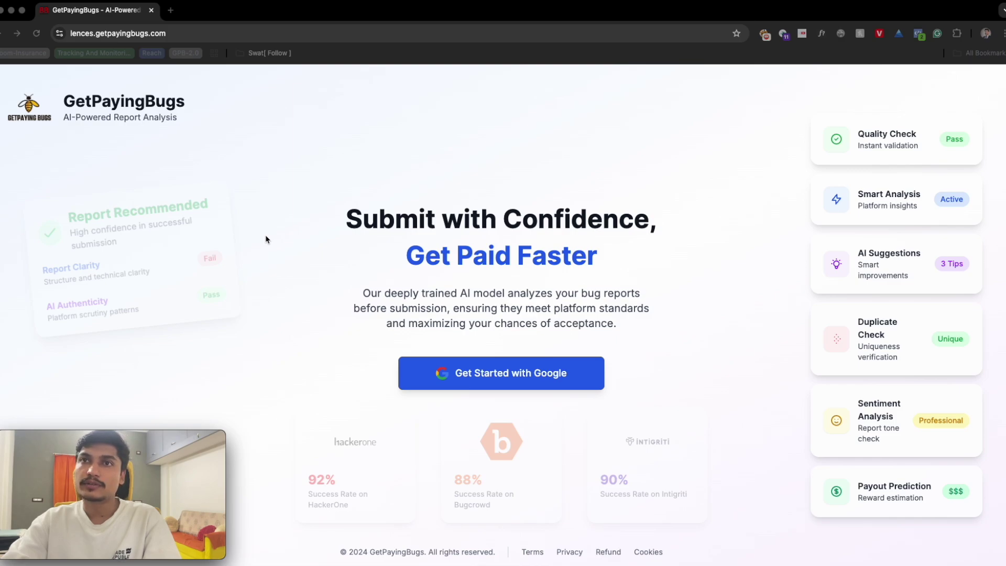
- Expand and highlight part of the GetPayingBugs site address, then return to the landing page
click(99, 35)
drag(89, 33, 154, 33)
click(229, 184)
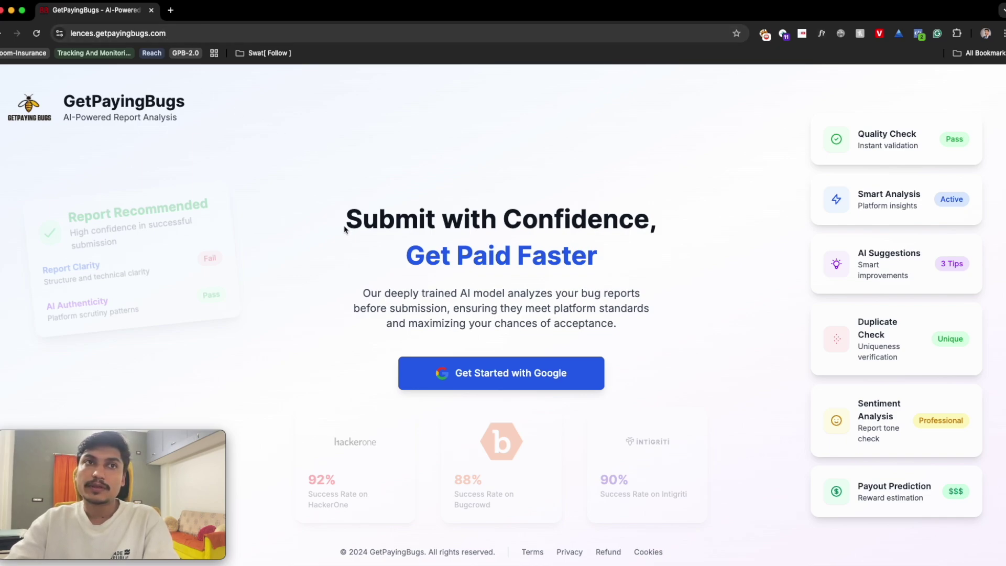
- Sign up with the Google account, approve access on the consent page, and focus the empty report box
click(500, 374)
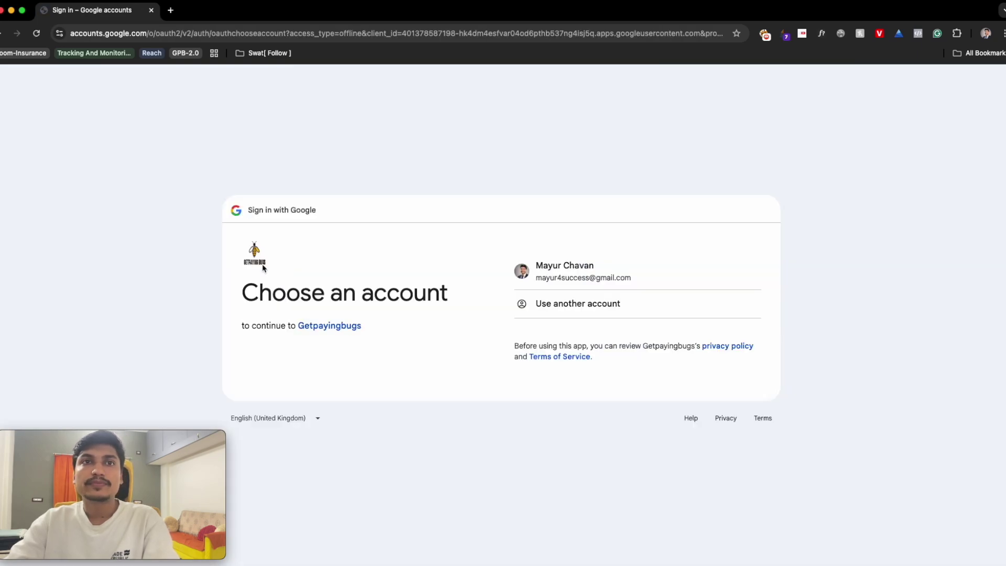
click(570, 264)
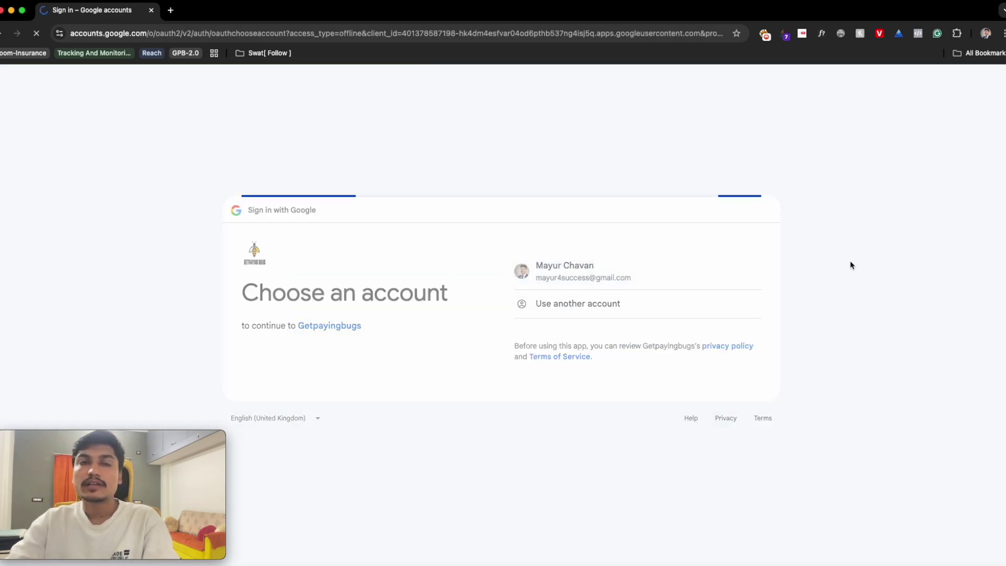
click(717, 385)
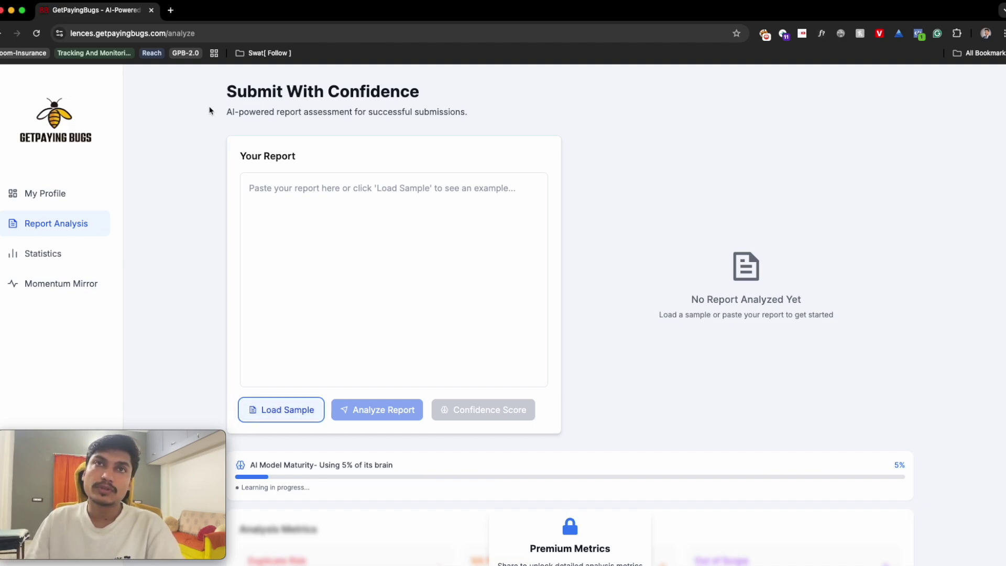
click(331, 234)
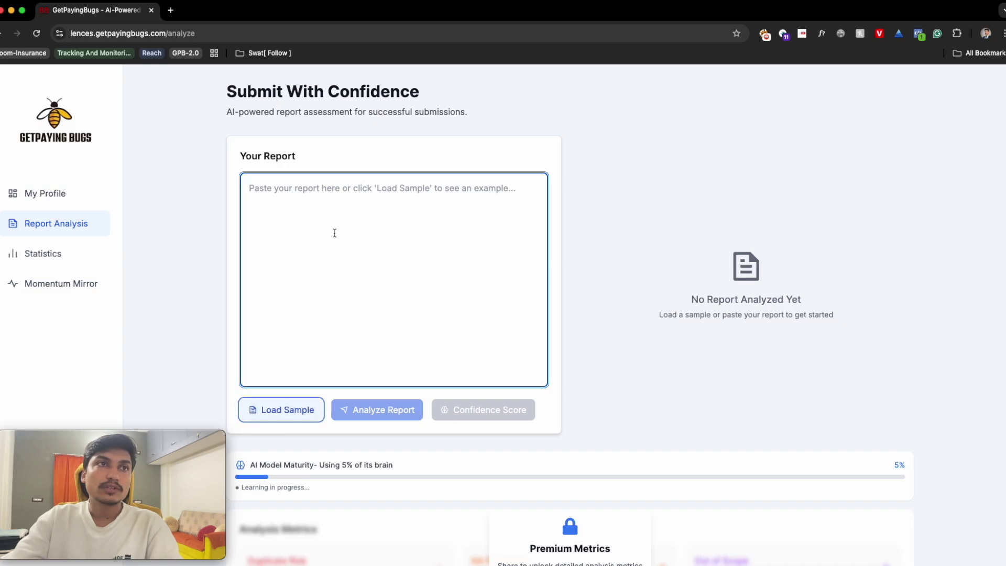
- Load the sample stored Cross-Site Scripting report into the Your Report box
click(280, 409)
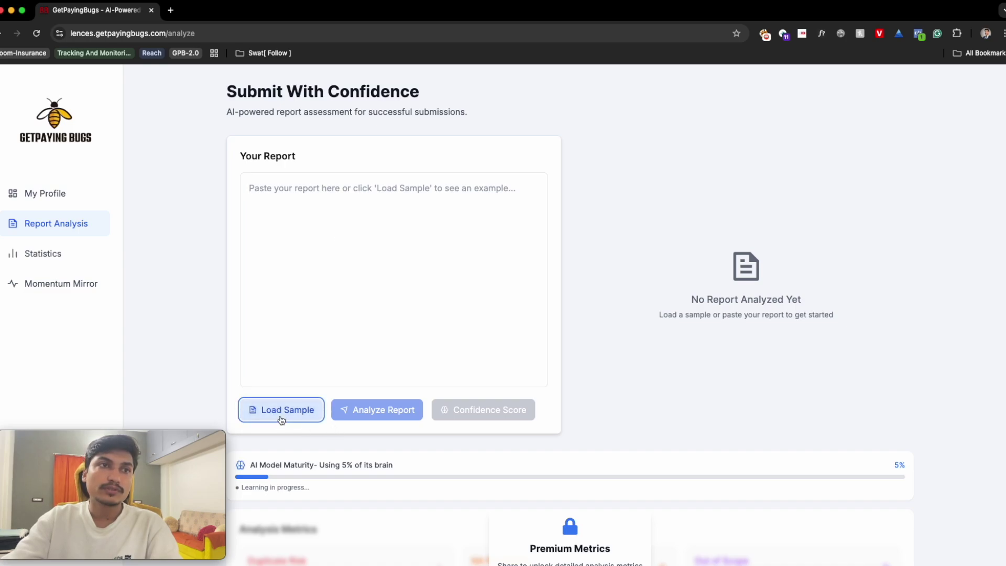
scroll(345, 229, down, 1)
scroll(347, 230, up, 1)
scroll(306, 225, down, 1)
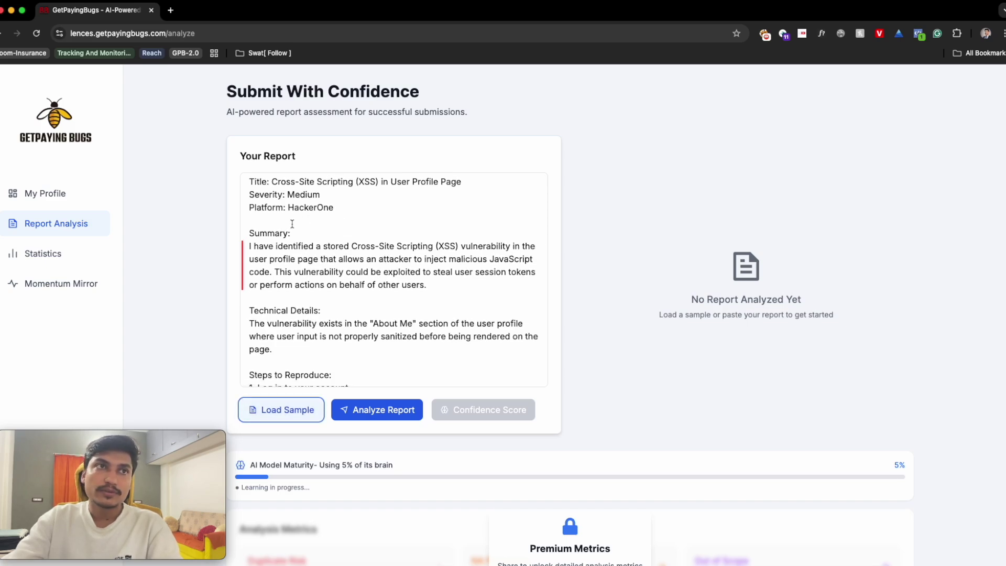
scroll(292, 224, down, 1)
- Read through the report, selecting the Technical Details, Steps to Reproduce and Impact headings
double_click(308, 243)
scroll(406, 244, down, 3)
drag(338, 239, 398, 280)
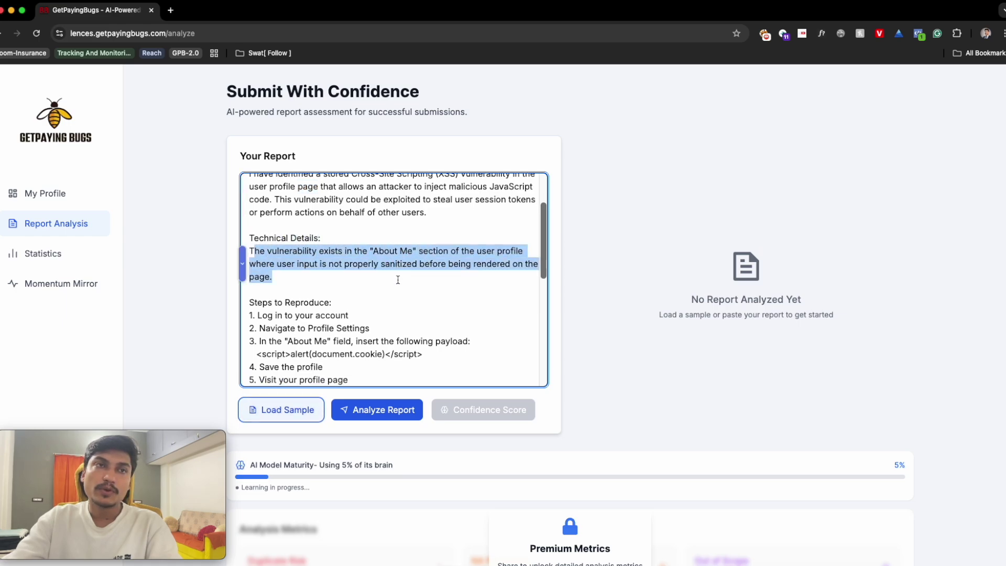
scroll(398, 280, down, 4)
drag(332, 243, 249, 243)
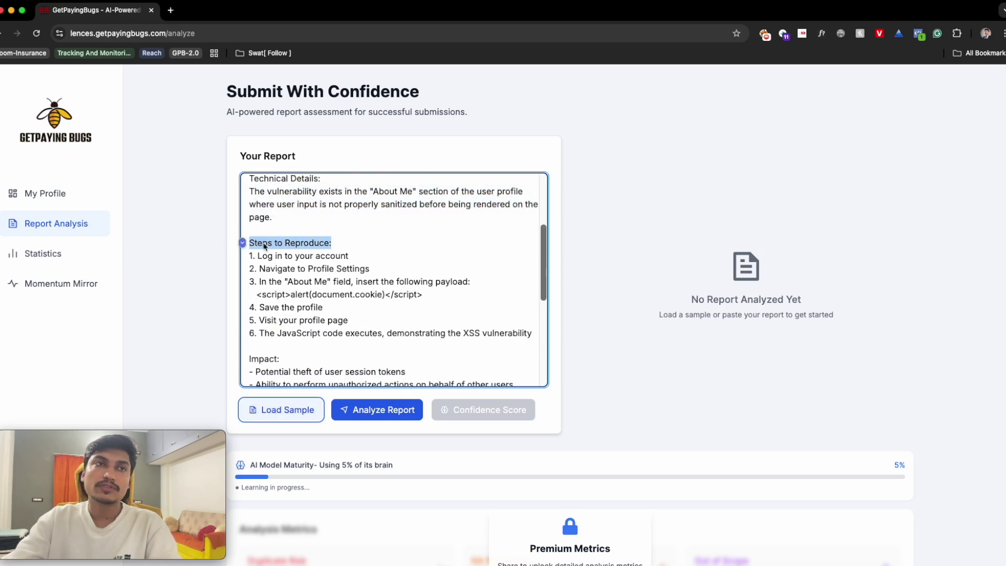
scroll(419, 267, down, 3)
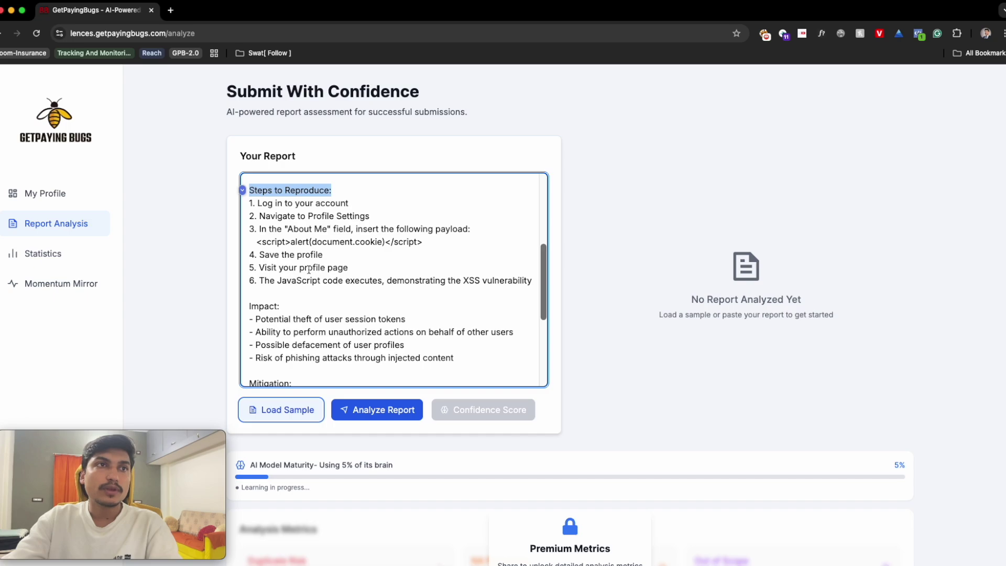
drag(291, 306, 249, 307)
scroll(400, 325, down, 4)
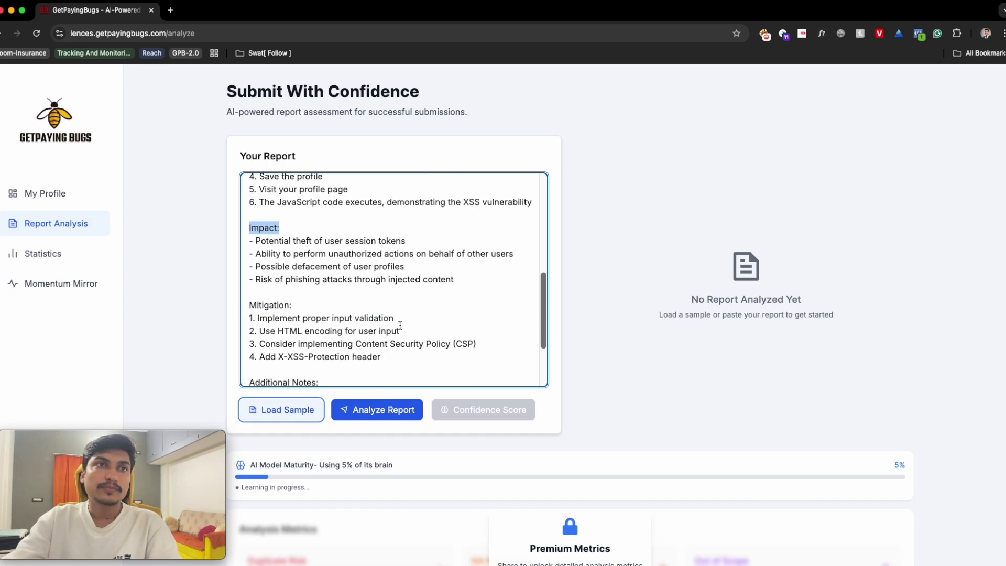
scroll(399, 325, up, 15)
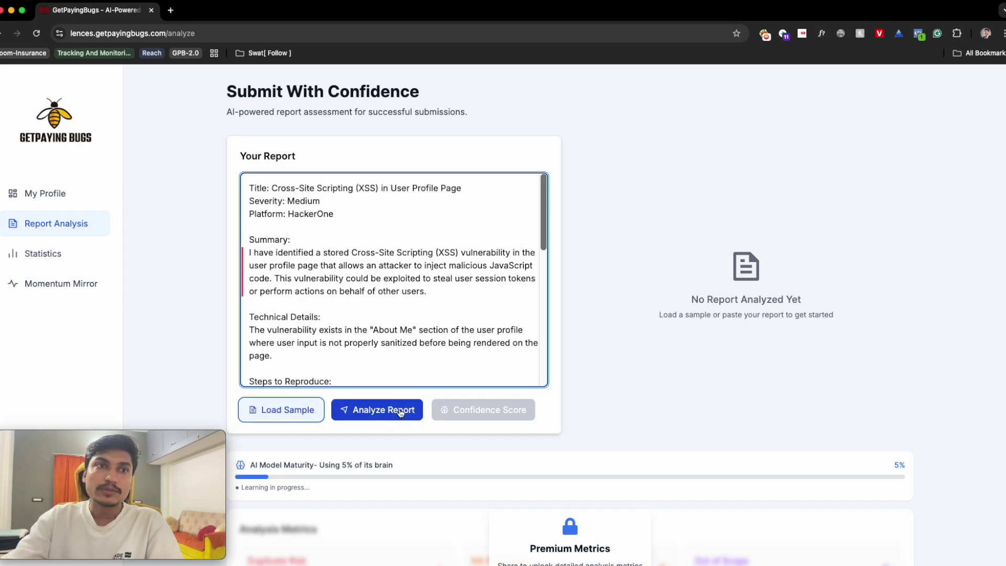
scroll(374, 277, down, 1)
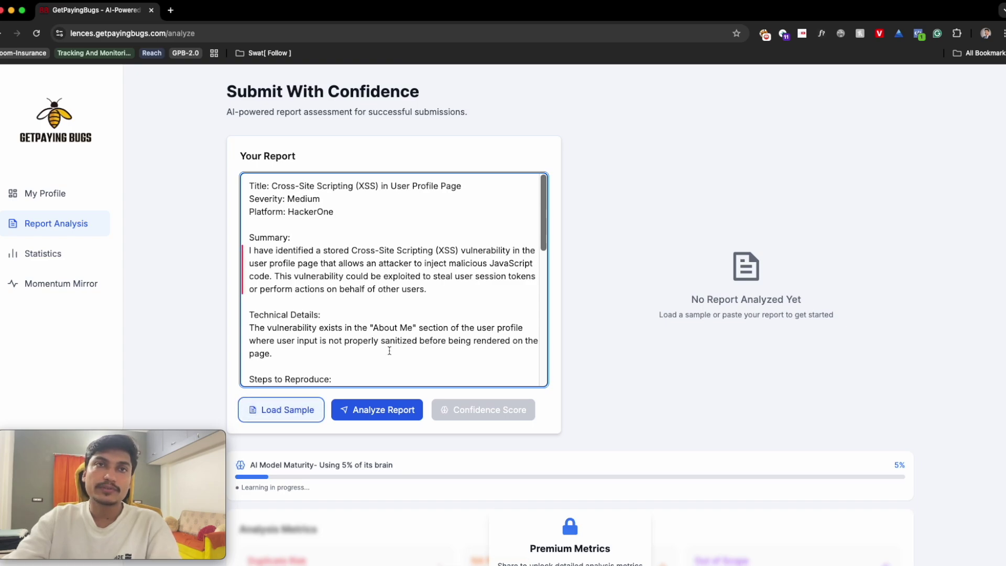
- Analyze the sample XSS report and get a passing quality check with 5/5 on every criterion
click(386, 410)
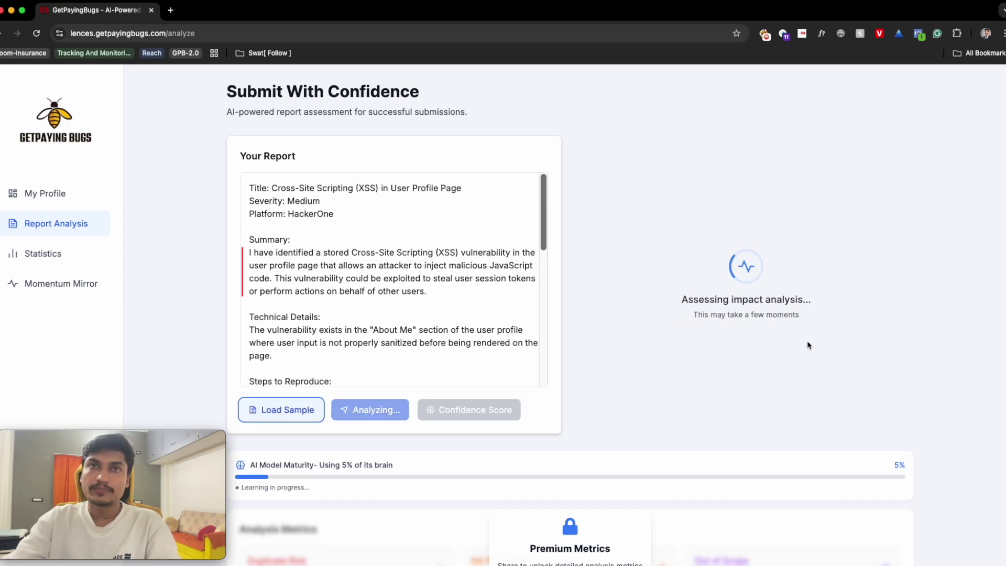
scroll(808, 339, down, 2)
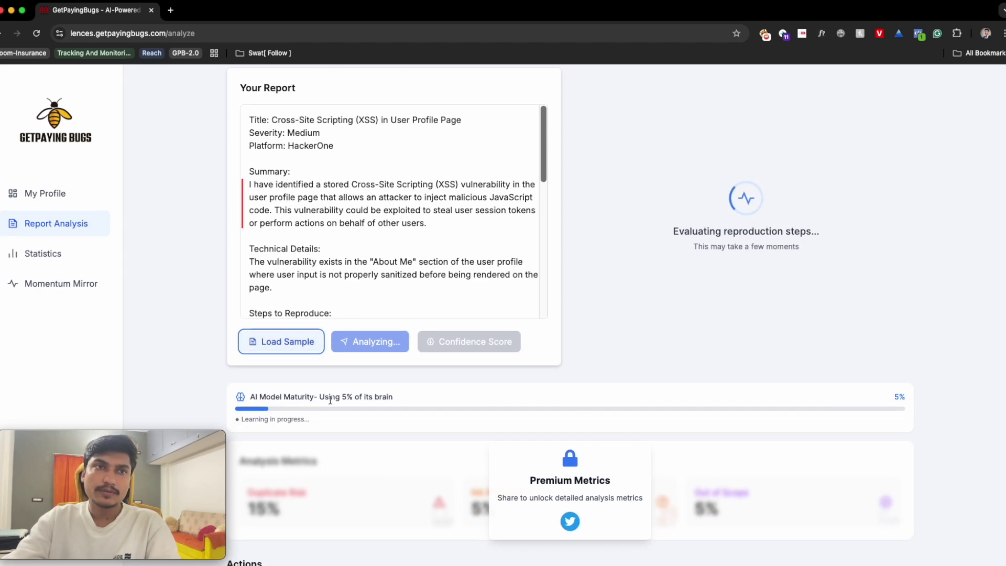
scroll(346, 400, up, 1)
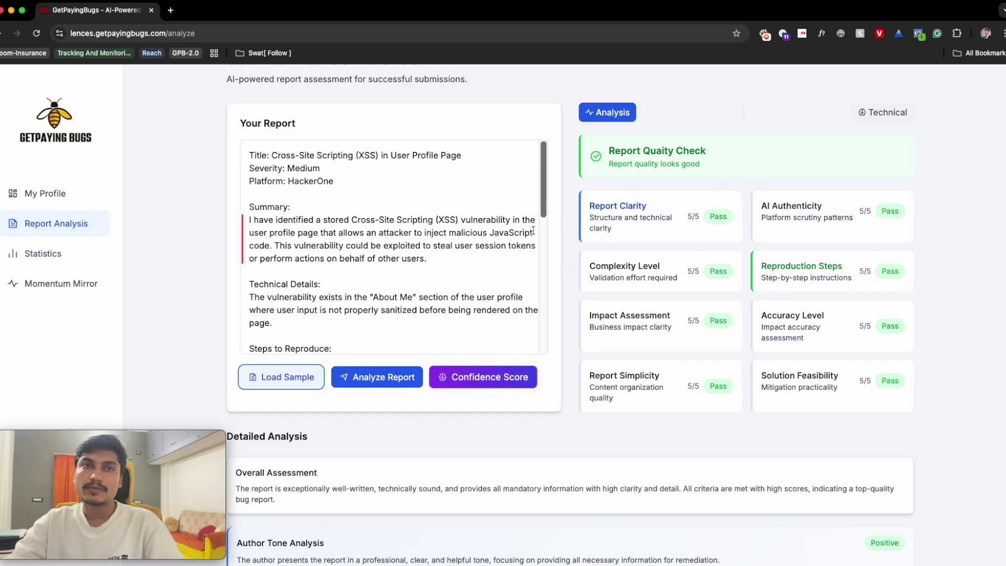
- Review the all-5/5 results, highlighting the 'Report quality looks good' verdict and reading the overall assessment
drag(246, 181, 451, 324)
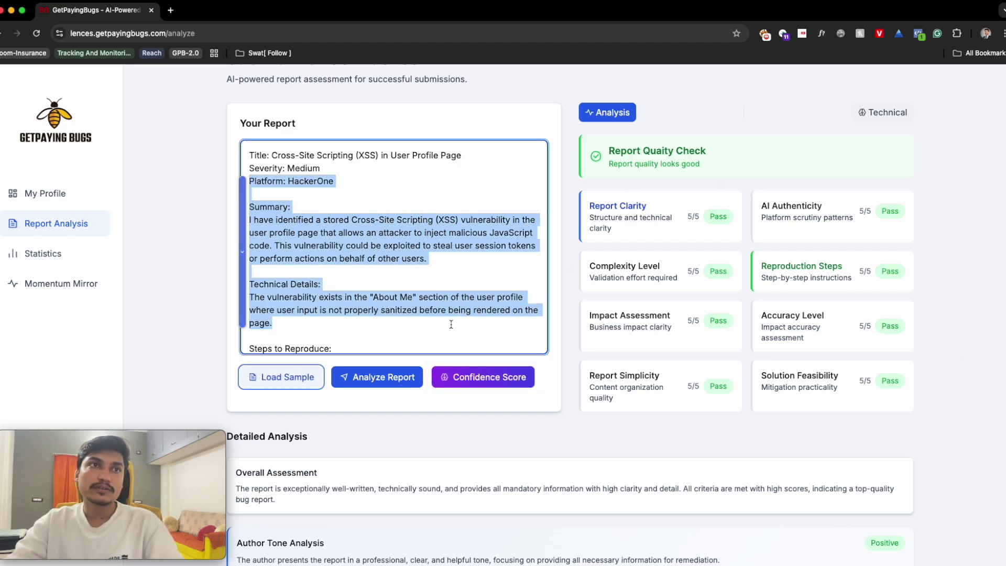
click(454, 309)
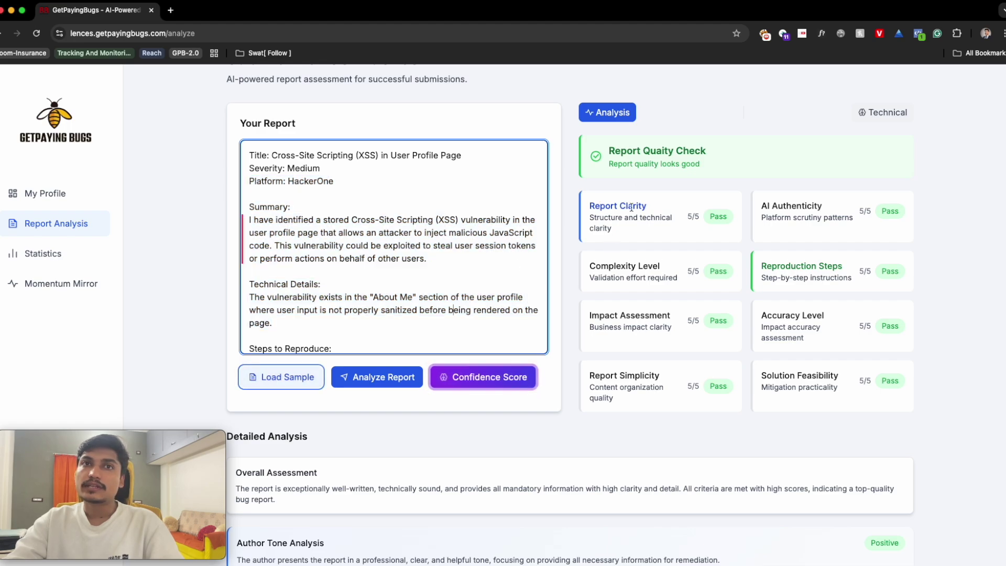
scroll(807, 238, down, 2)
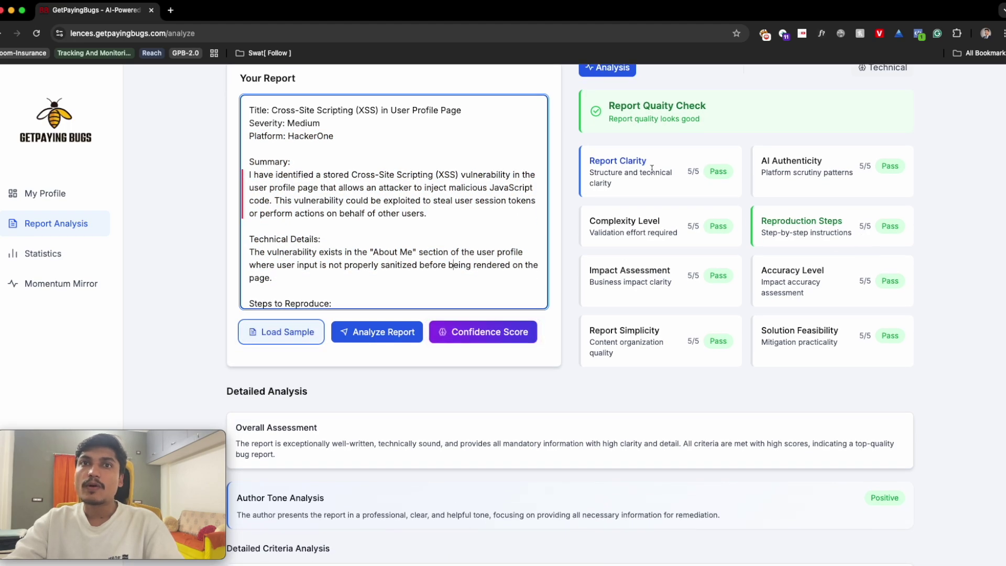
scroll(812, 390, up, 2)
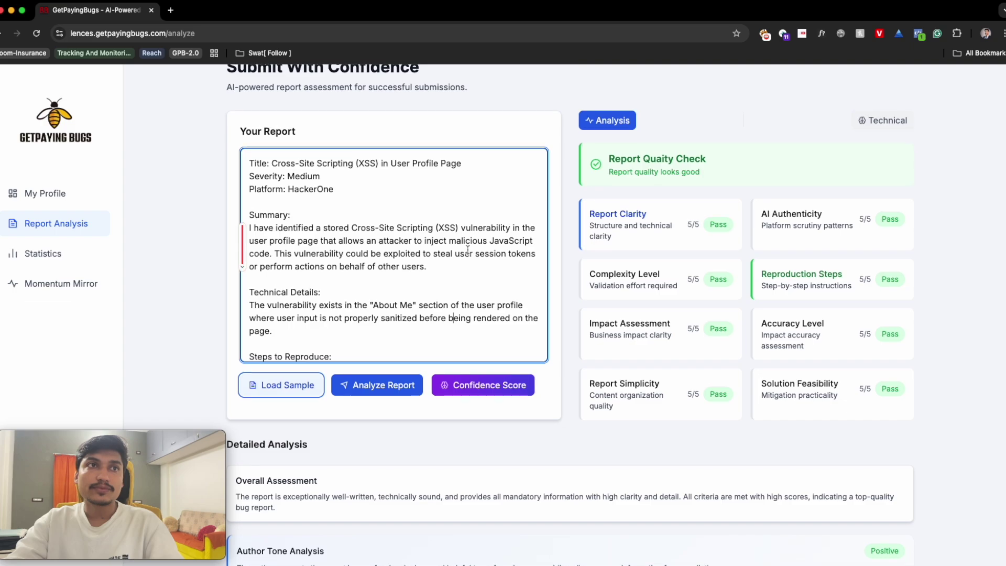
scroll(395, 248, down, 3)
scroll(394, 249, down, 10)
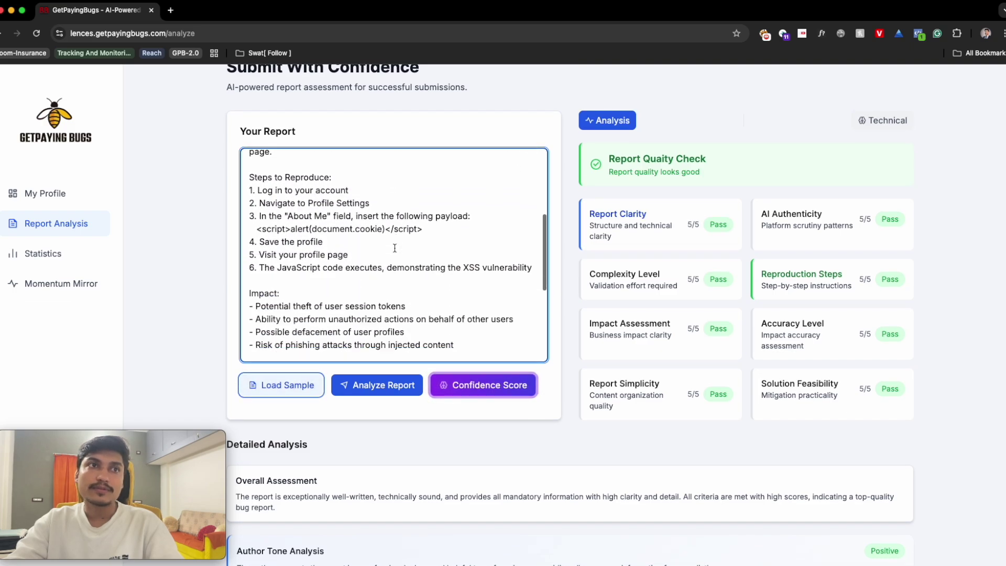
scroll(395, 248, down, 3)
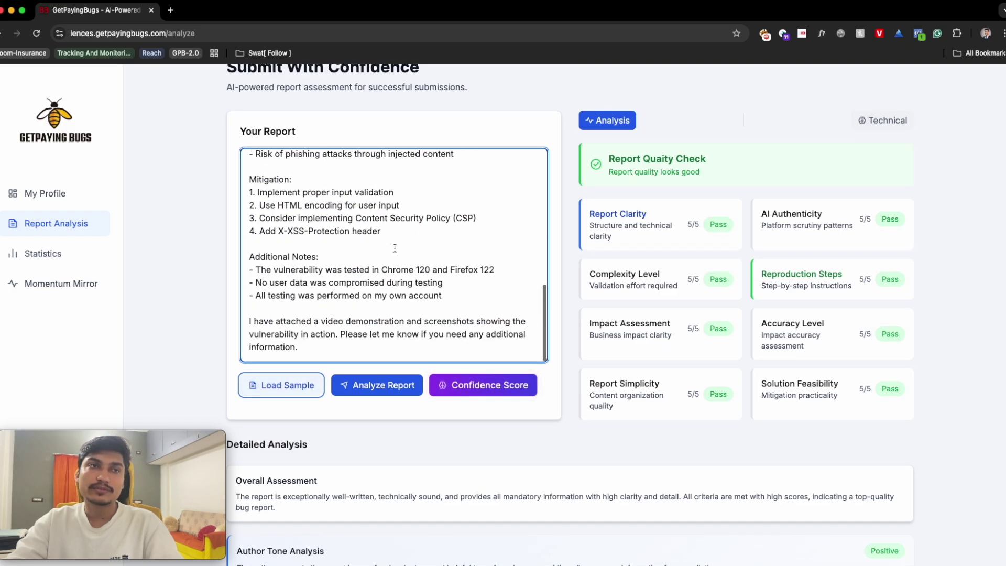
scroll(395, 249, up, 12)
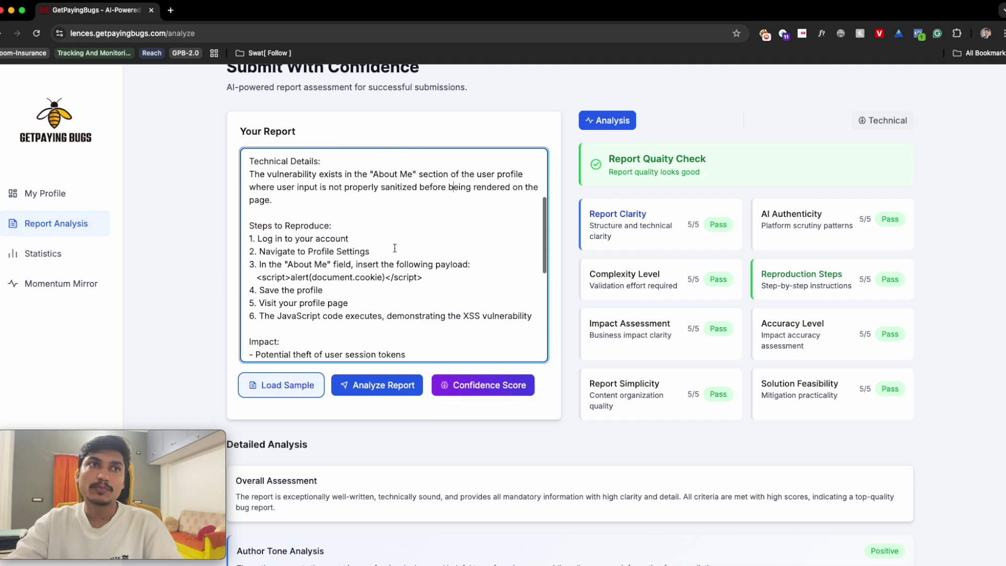
scroll(394, 248, up, 3)
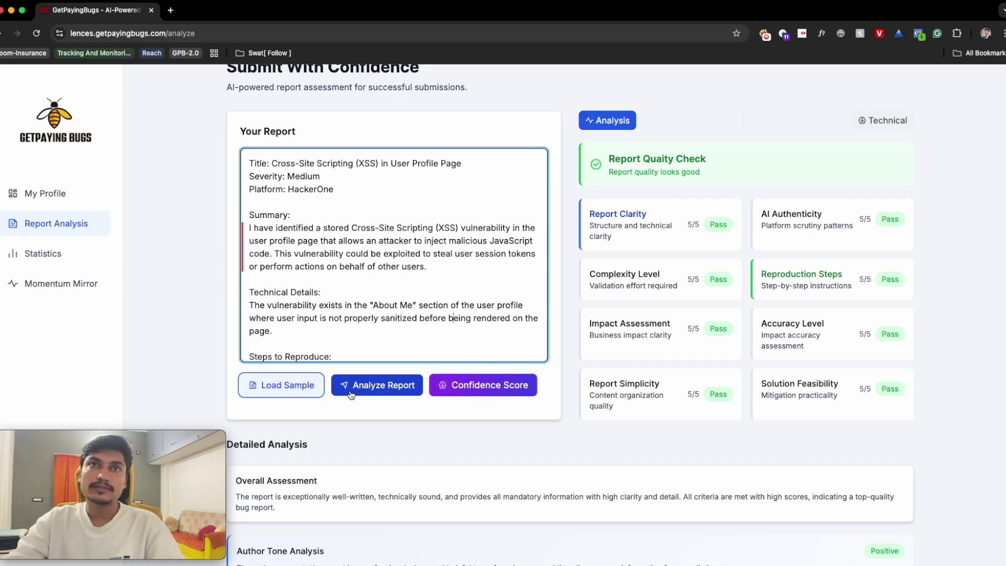
drag(699, 173, 611, 174)
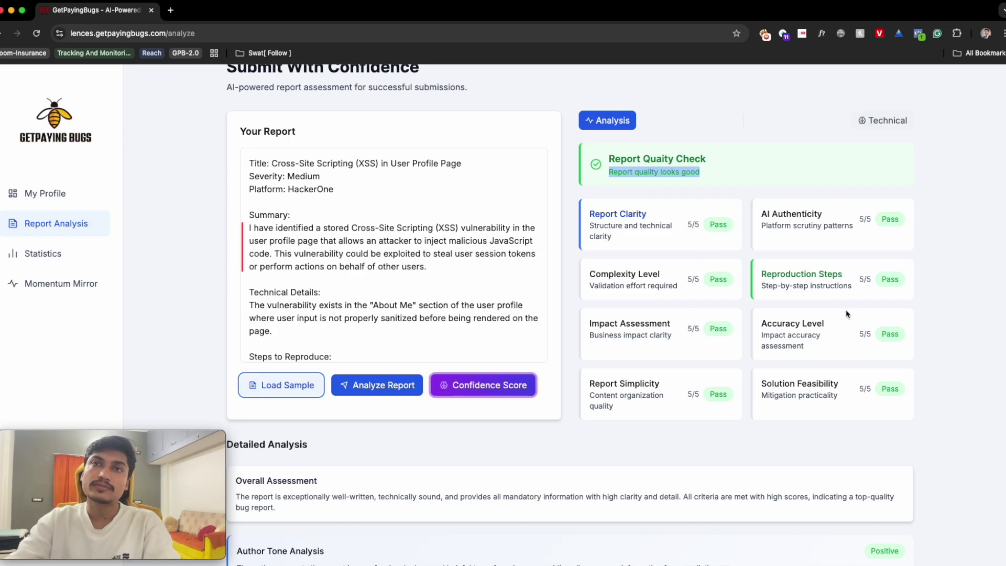
scroll(844, 314, down, 3)
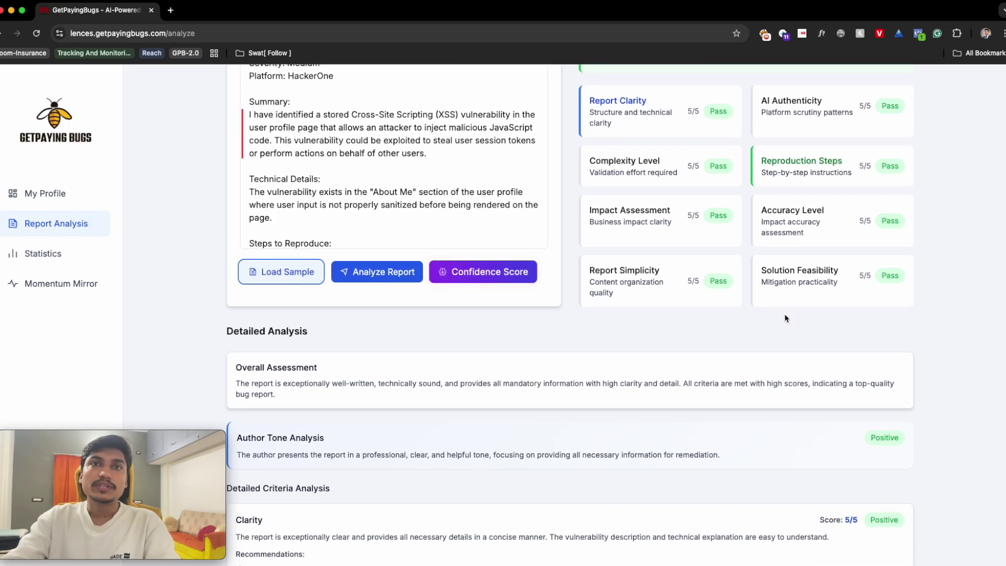
scroll(817, 316, down, 4)
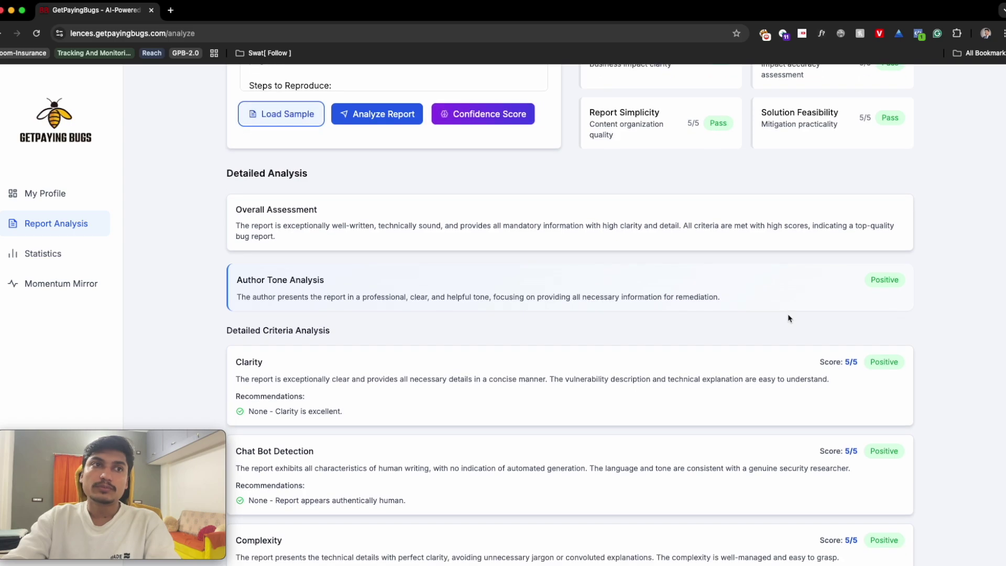
scroll(788, 318, down, 3)
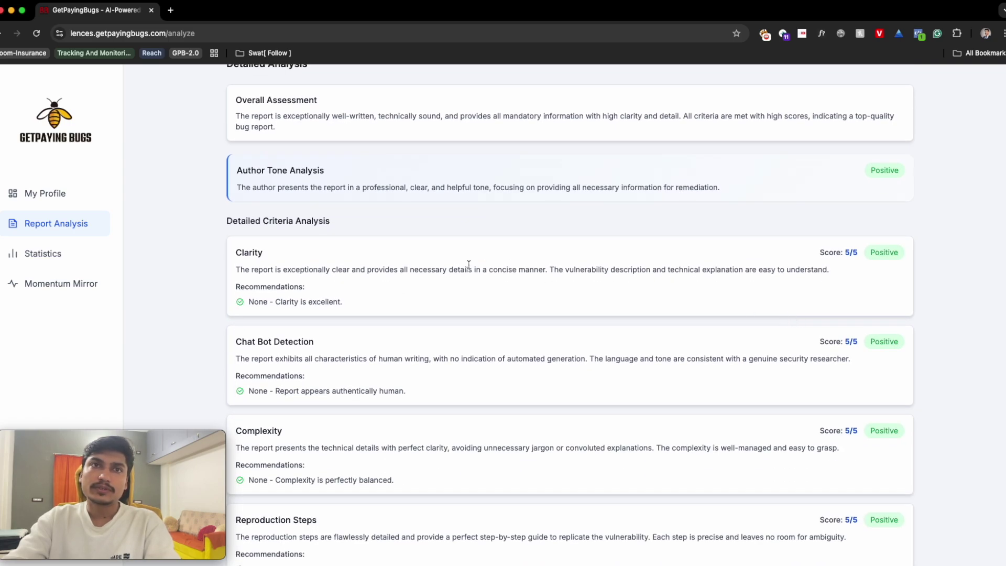
drag(336, 265, 580, 265)
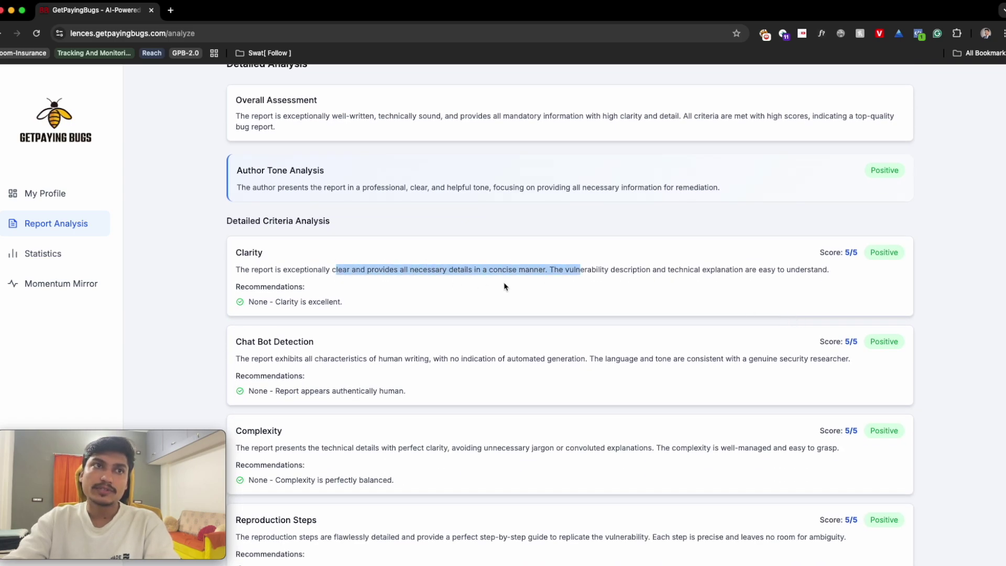
scroll(512, 286, down, 1)
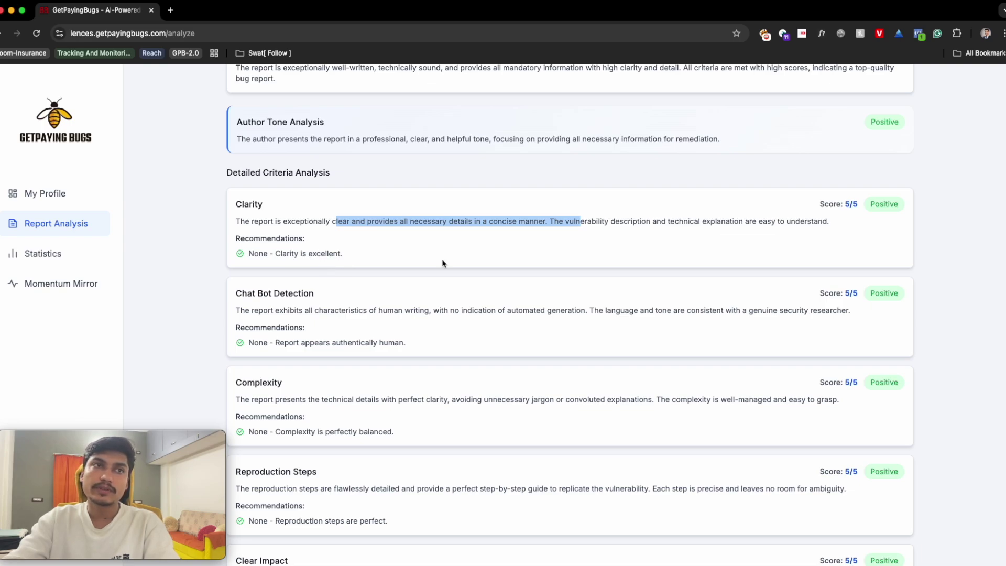
scroll(467, 266, down, 1)
drag(285, 310, 248, 310)
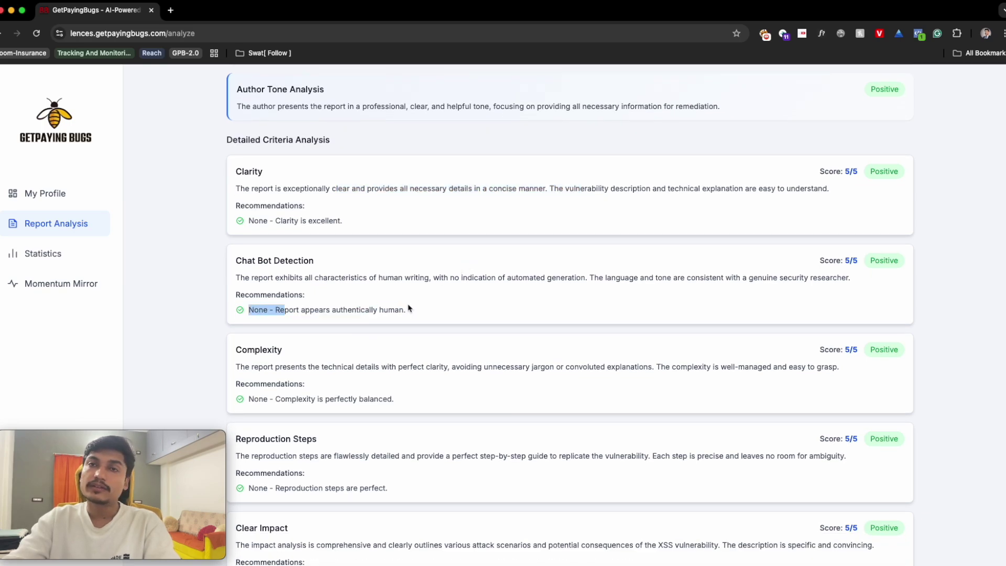
scroll(544, 306, down, 5)
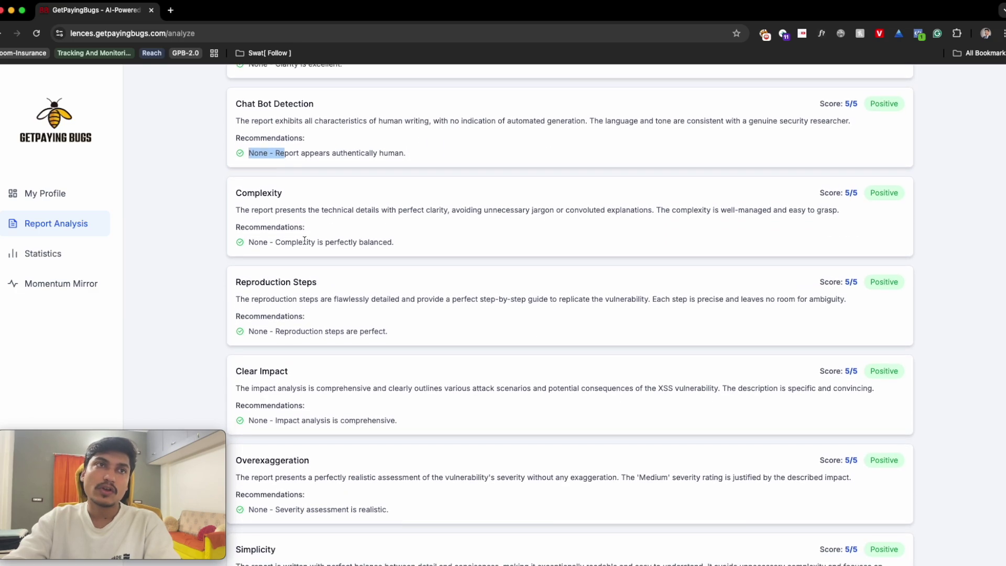
drag(285, 240, 358, 240)
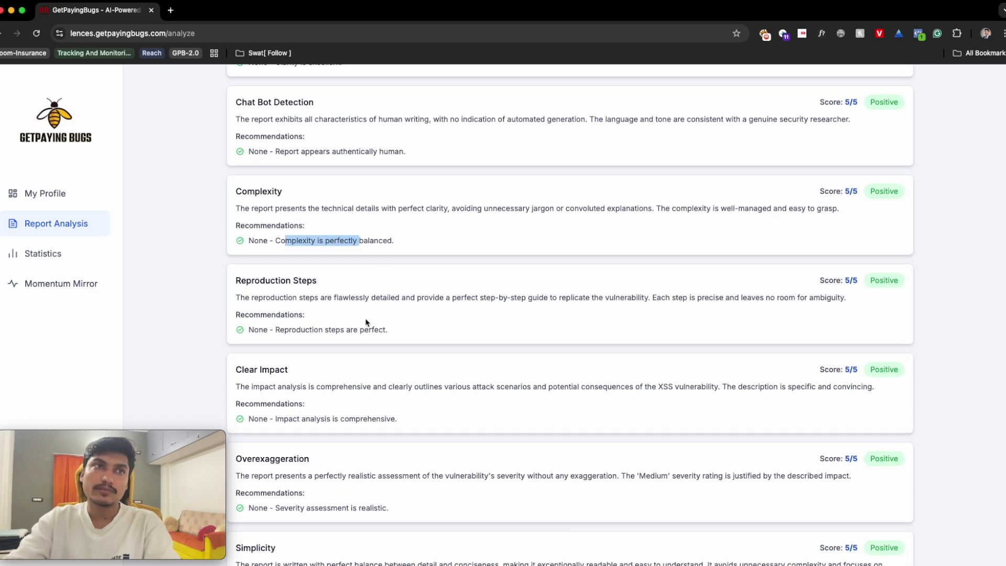
drag(292, 329, 378, 326)
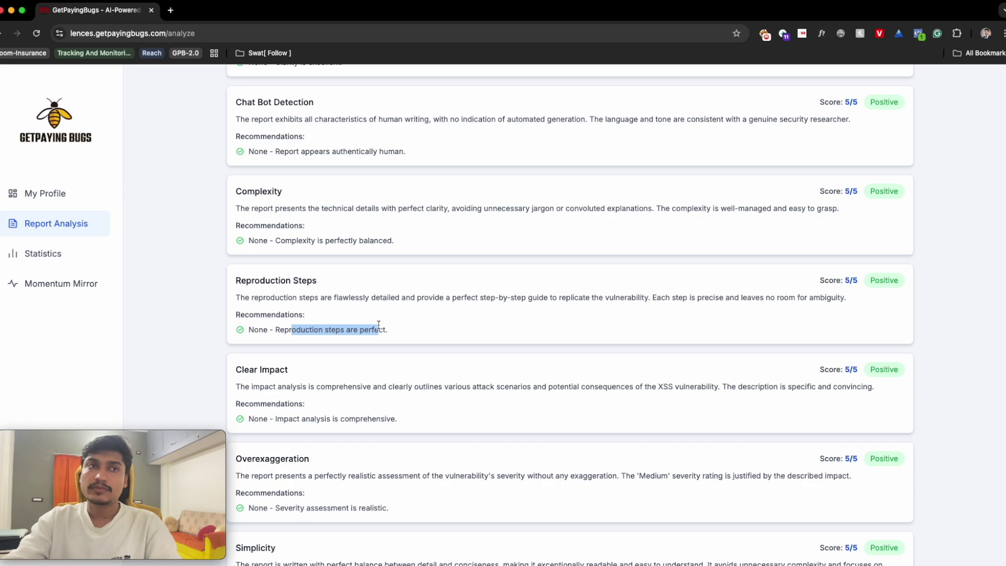
scroll(390, 325, down, 5)
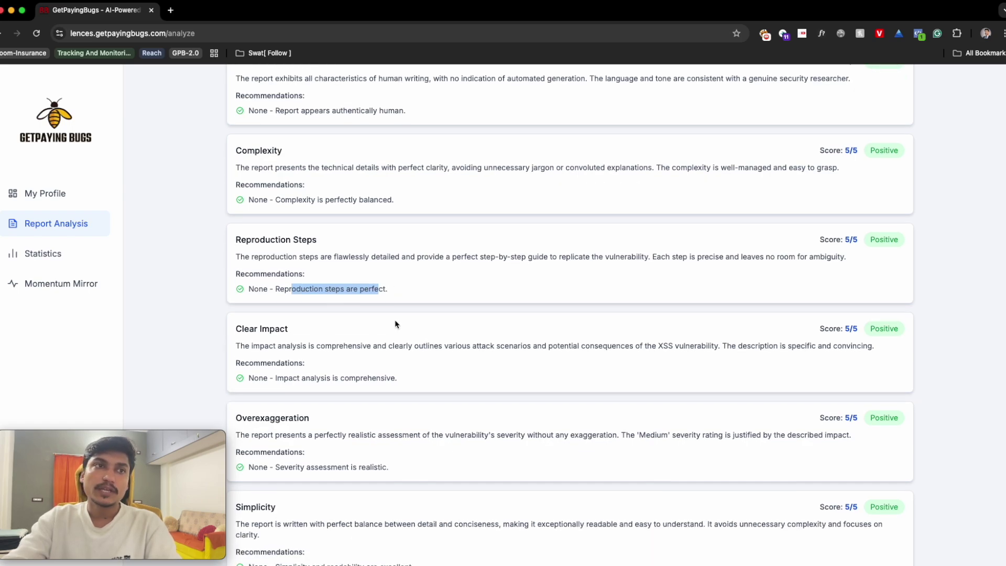
drag(310, 313, 243, 313)
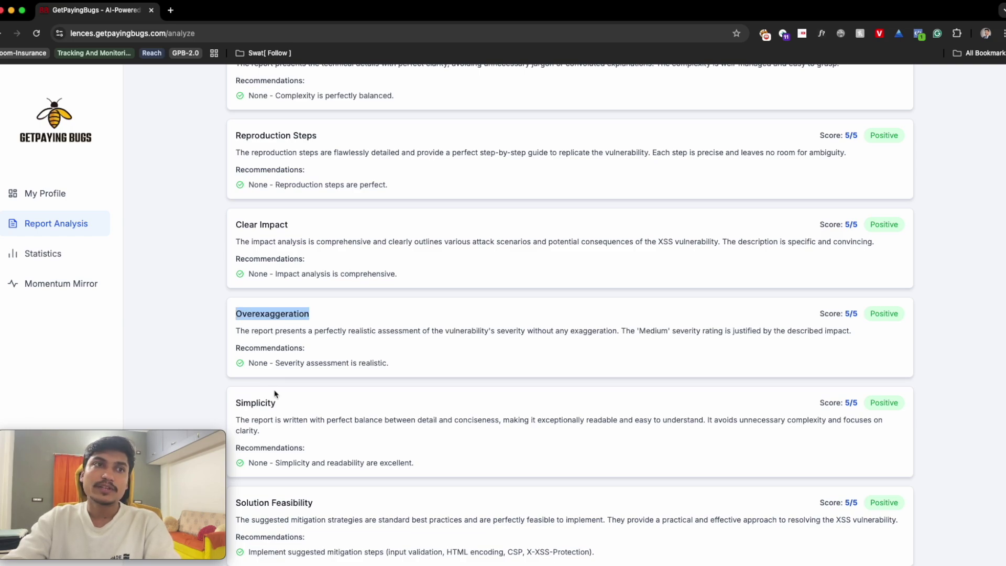
double_click(259, 403)
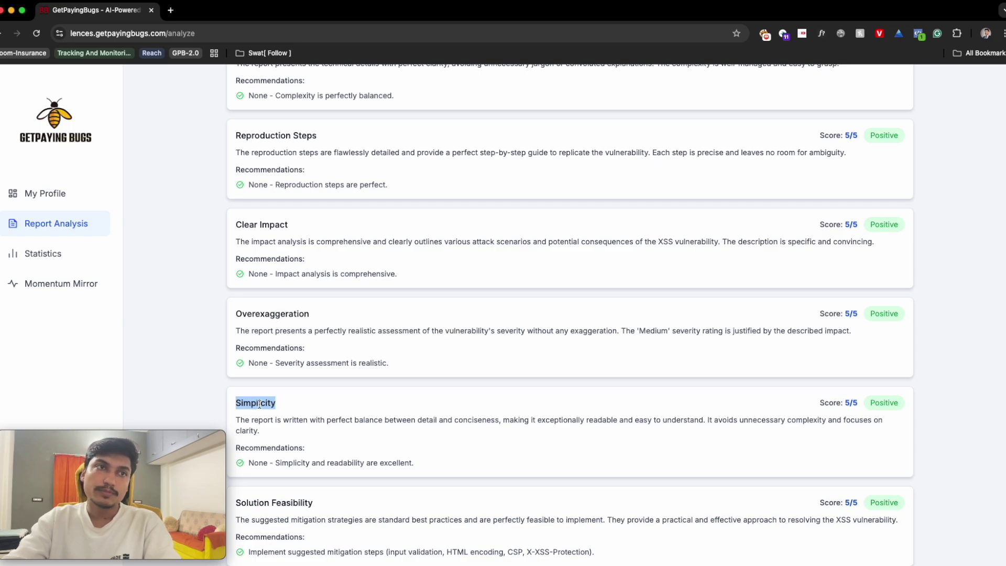
double_click(288, 314)
scroll(440, 346, up, 15)
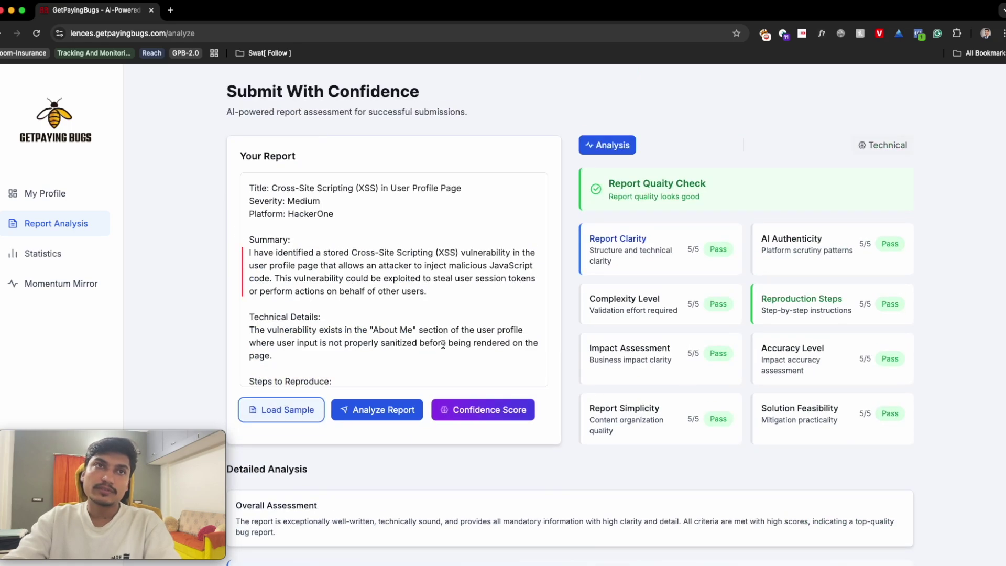
click(351, 278)
click(368, 220)
- Delete the Title, Severity and Platform lines from the top of the report
drag(371, 224, 281, 180)
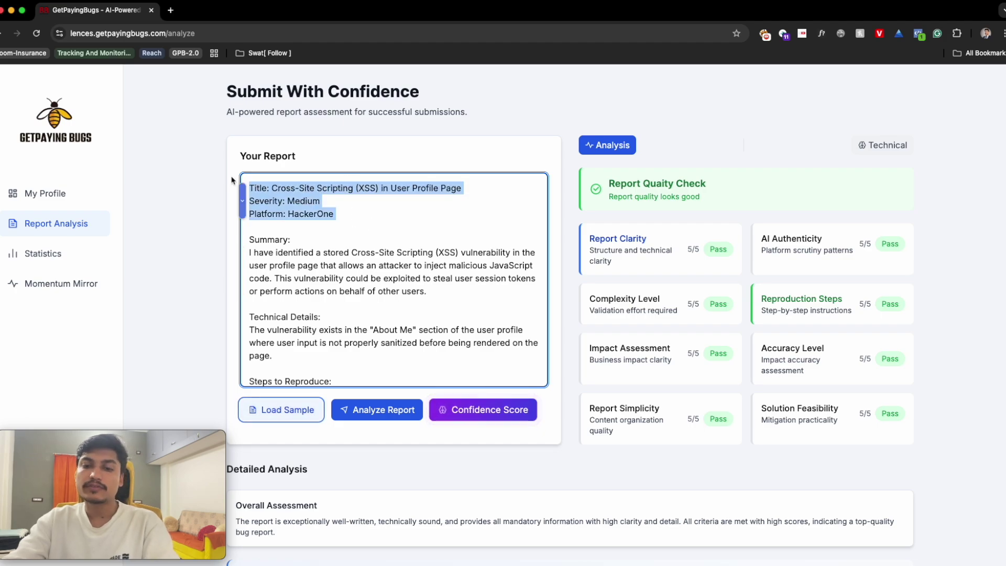
key(BackSpace)
key(Delete)
- Add the Impact bullet '- This can blast your server' to the report
scroll(310, 210, down, 8)
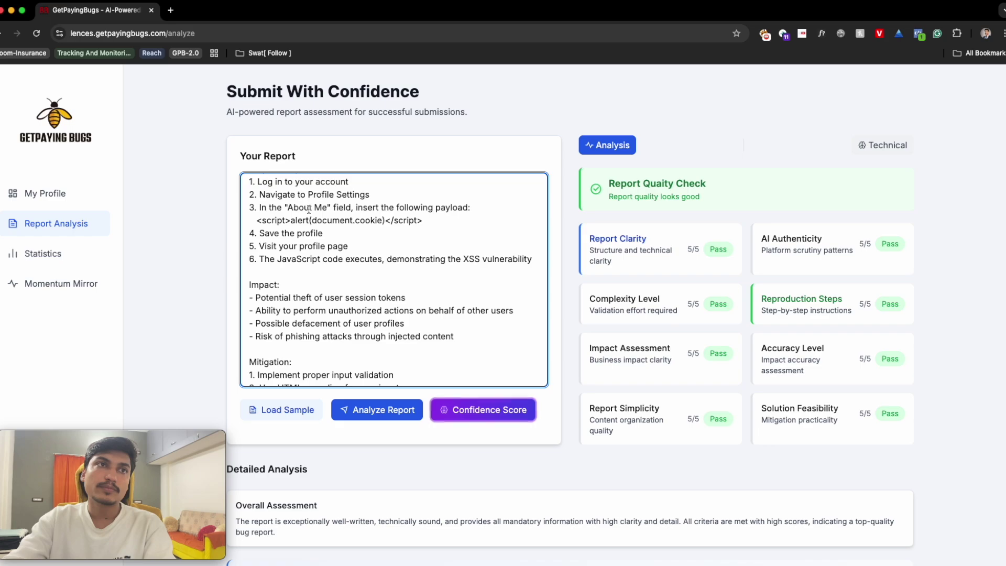
scroll(338, 283, down, 4)
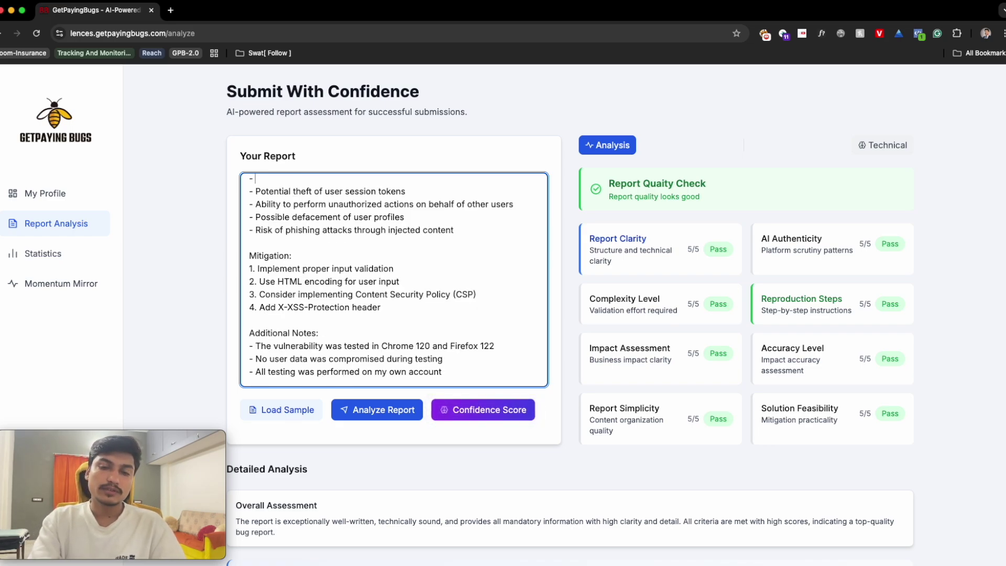
scroll(364, 305, up, 2)
text(This can blast your server)
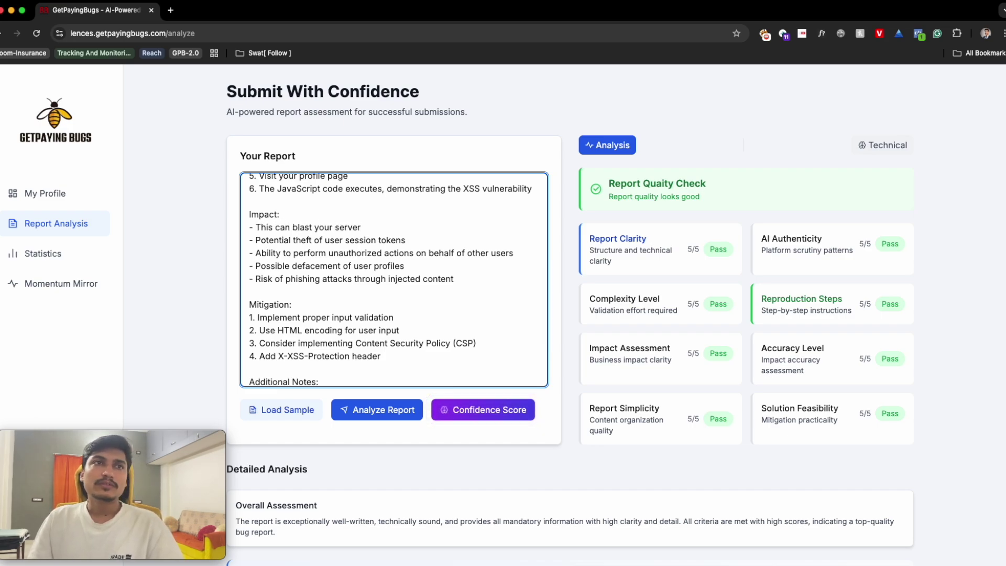
drag(372, 232, 258, 226)
scroll(335, 244, up, 1)
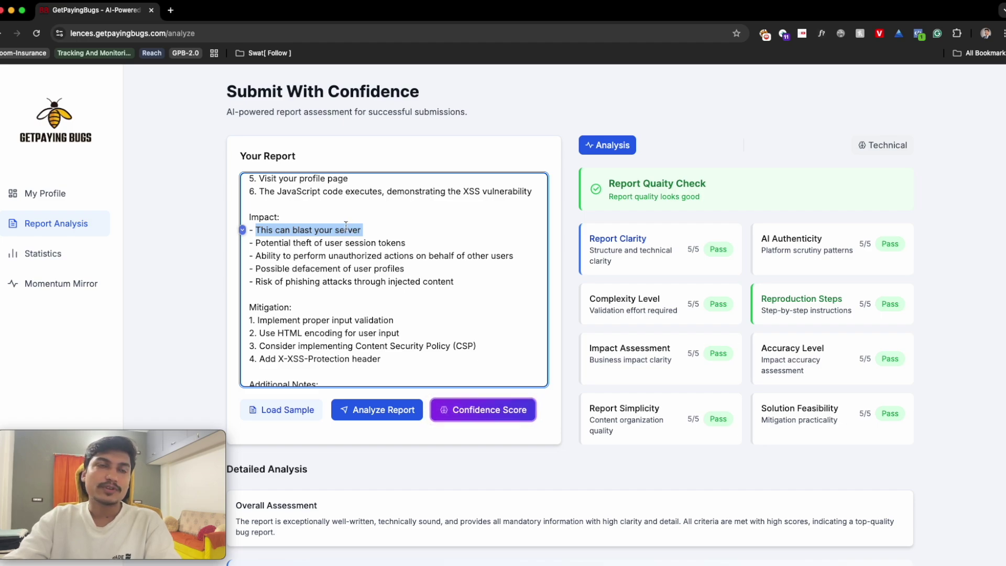
click(369, 238)
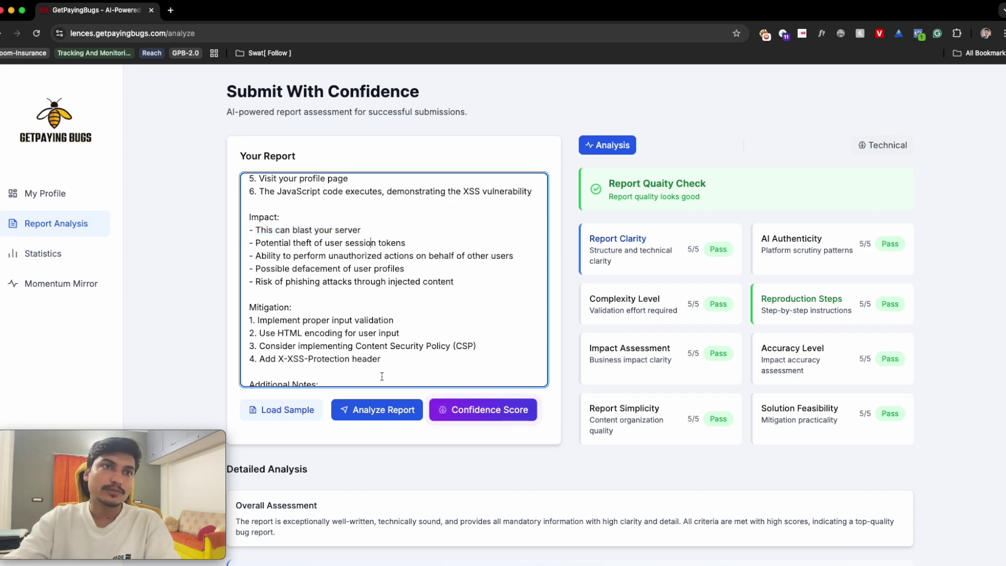
- Re-analyse the edited report and highlight Accuracy Level dropping to 3/5 Neutral
click(361, 412)
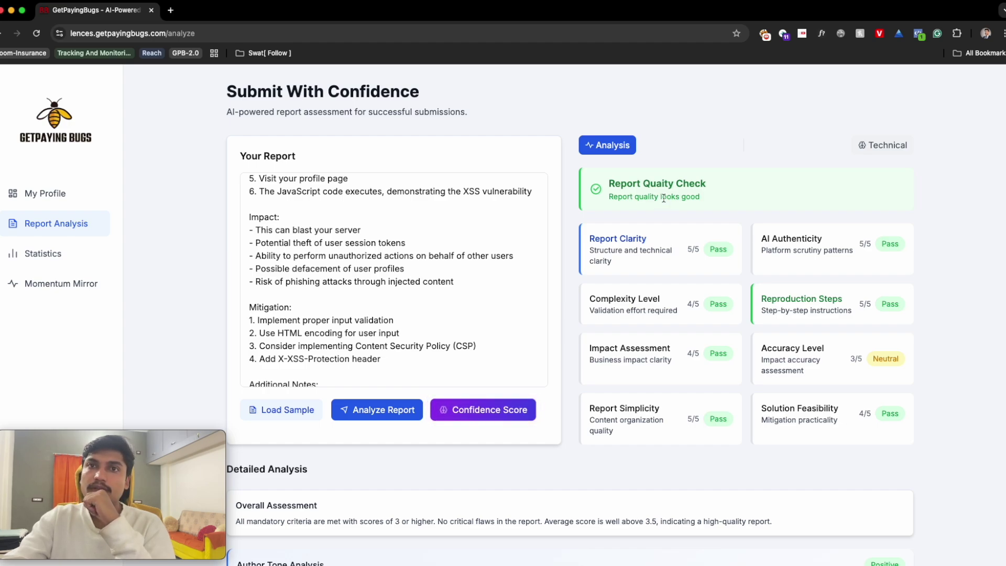
drag(863, 360, 852, 359)
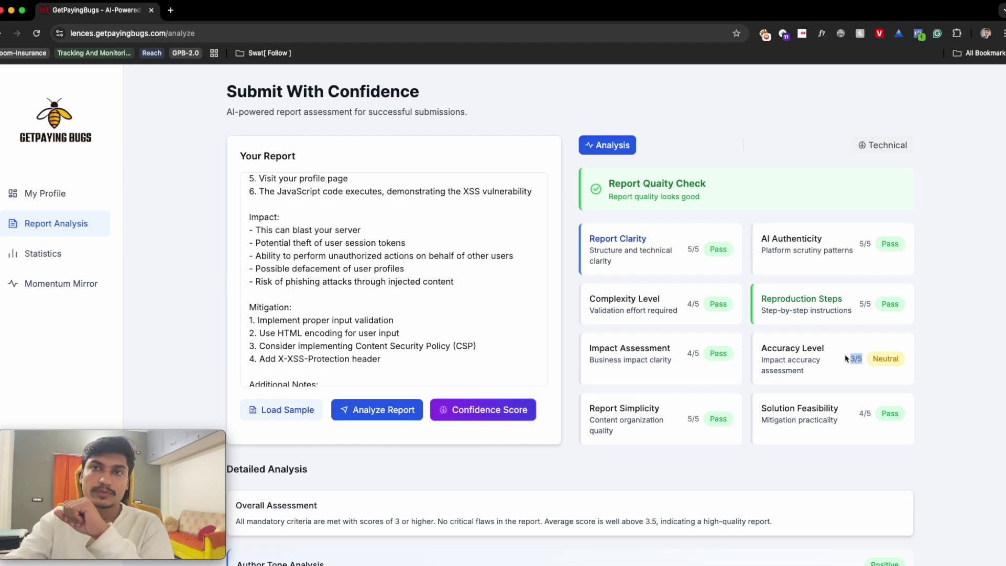
scroll(823, 358, down, 2)
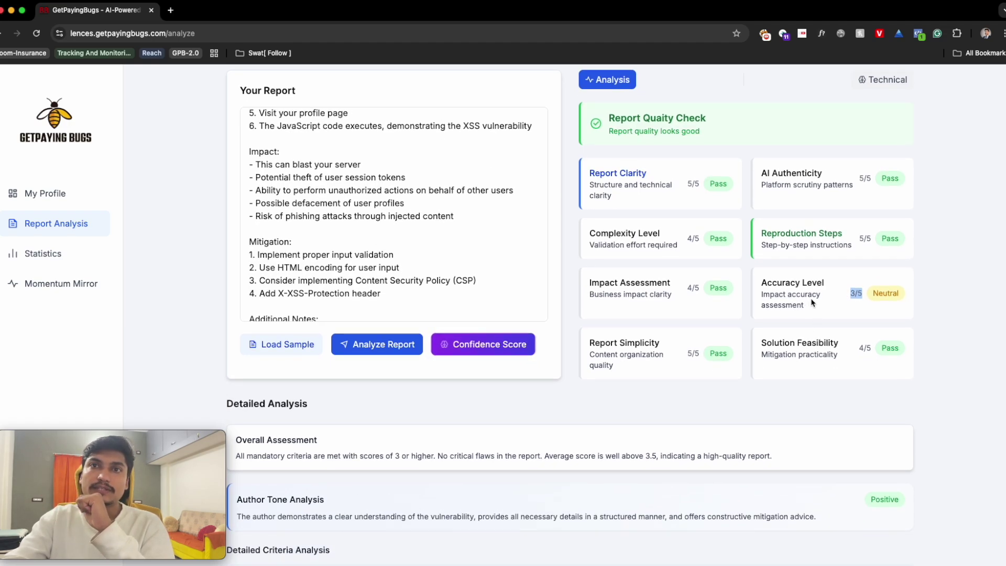
scroll(823, 306, down, 5)
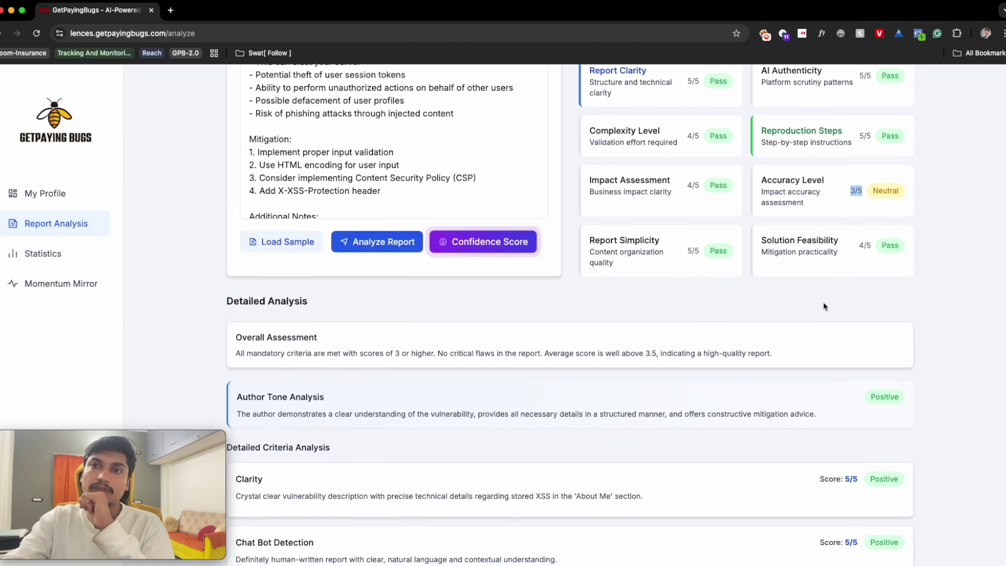
double_click(887, 138)
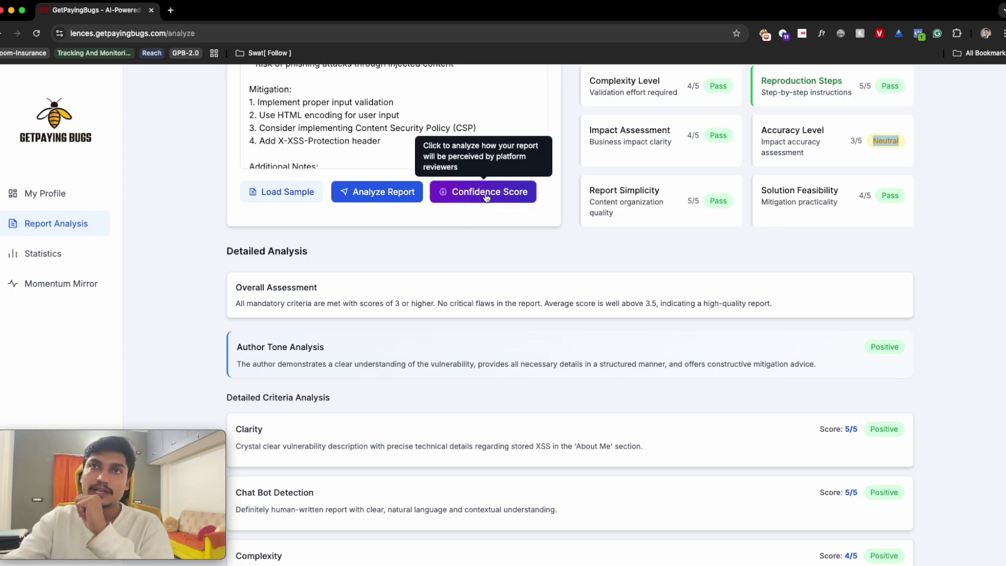
click(821, 157)
scroll(825, 154, down, 1)
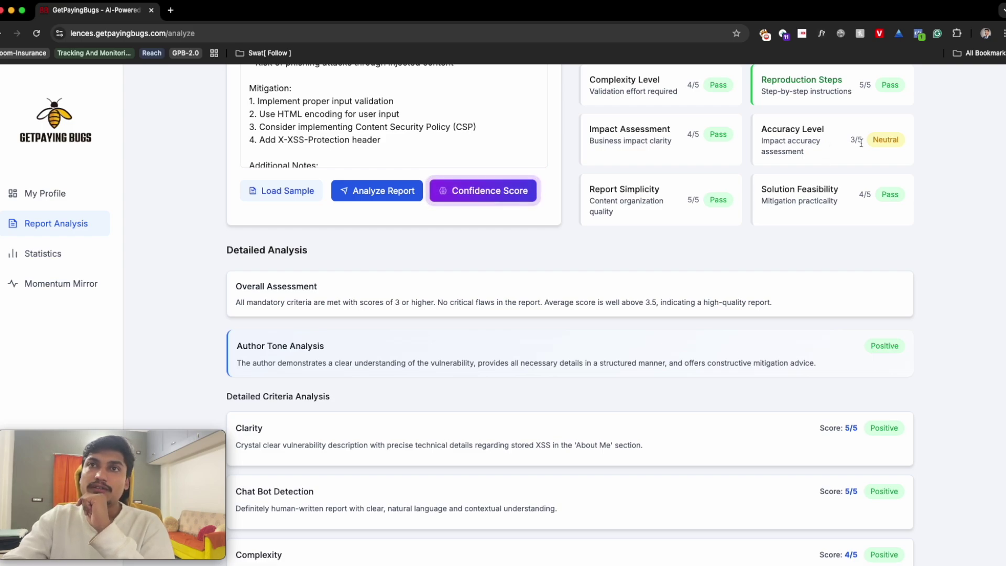
scroll(860, 152, down, 10)
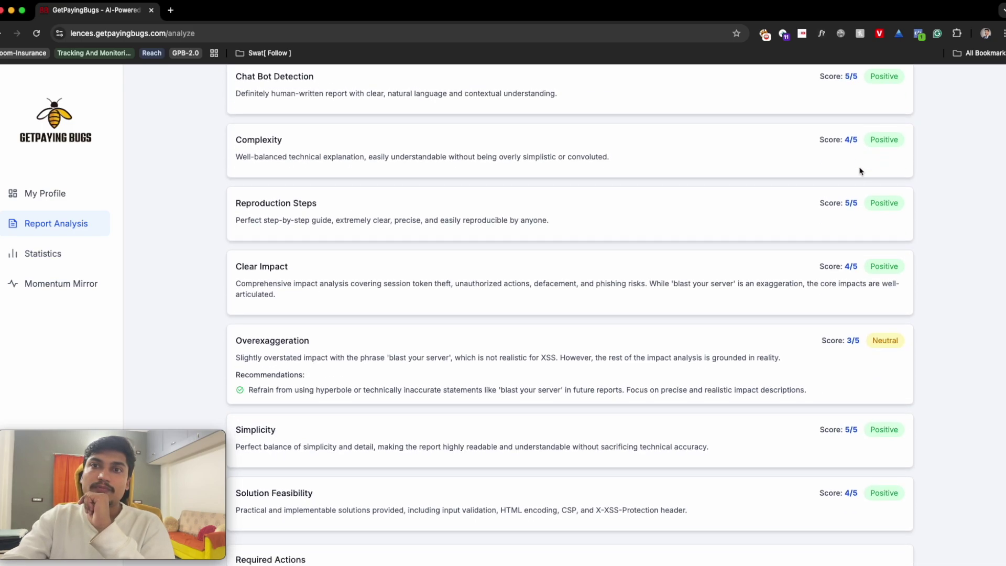
scroll(859, 167, down, 1)
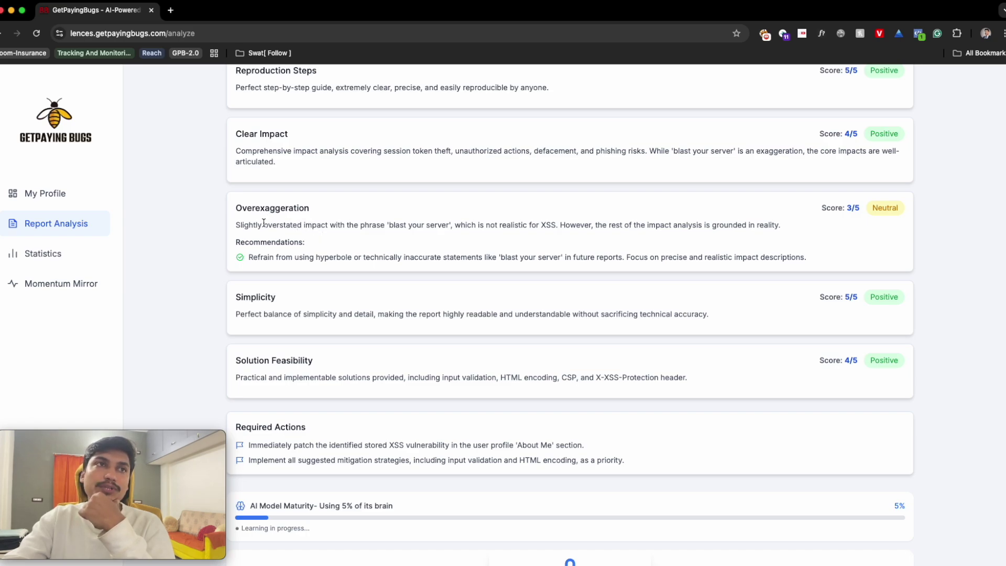
drag(386, 224, 549, 223)
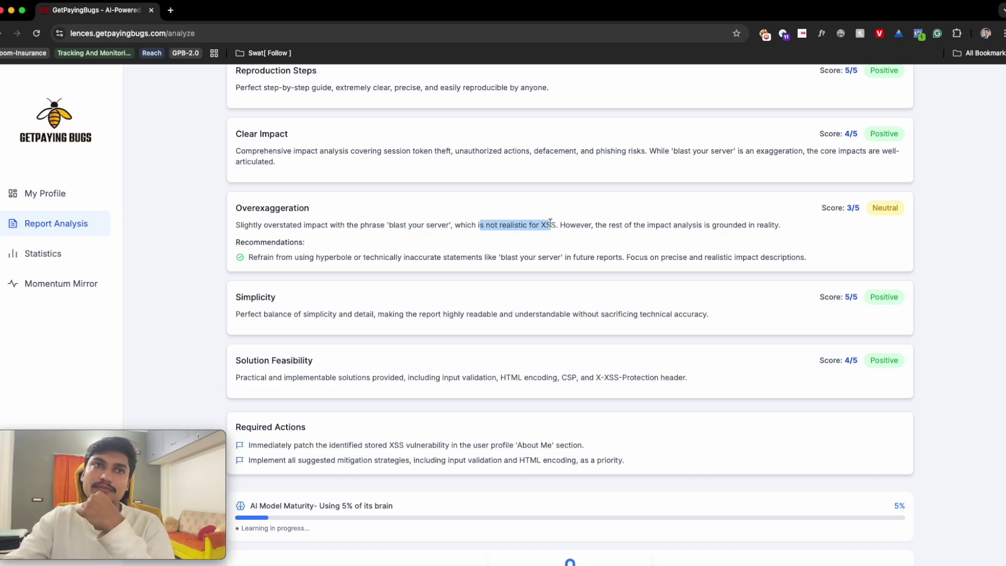
double_click(726, 225)
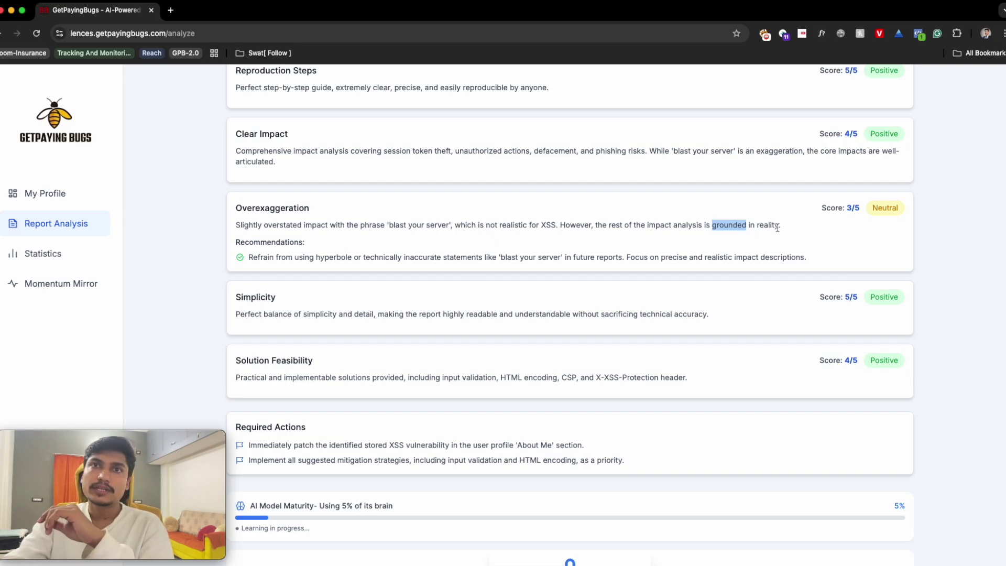
scroll(820, 241, up, 15)
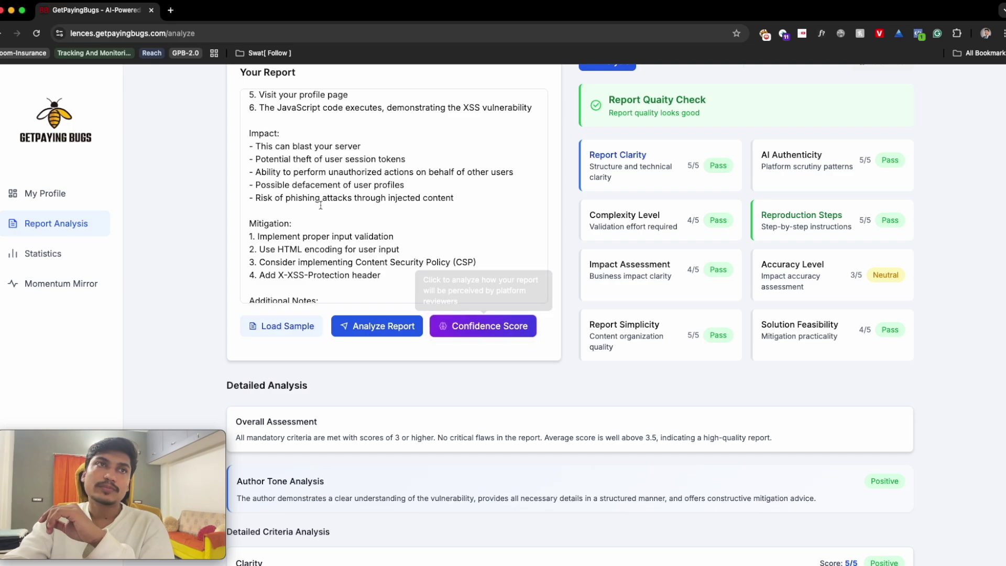
- Insert the step 'watch Netflix and chill and the bug will automatically trigger' after the first reproduction step
click(393, 138)
click(397, 157)
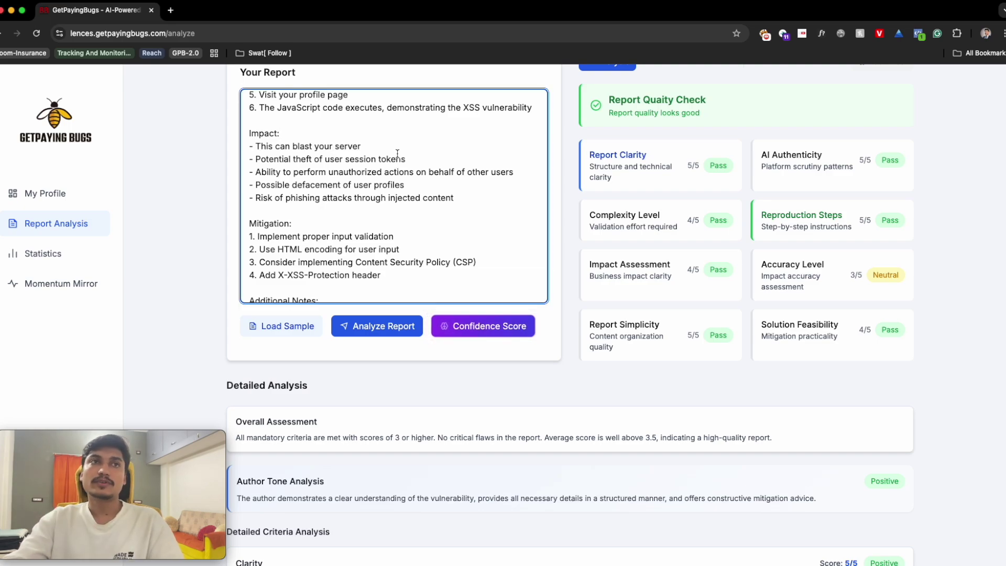
scroll(387, 157, up, 5)
click(379, 166)
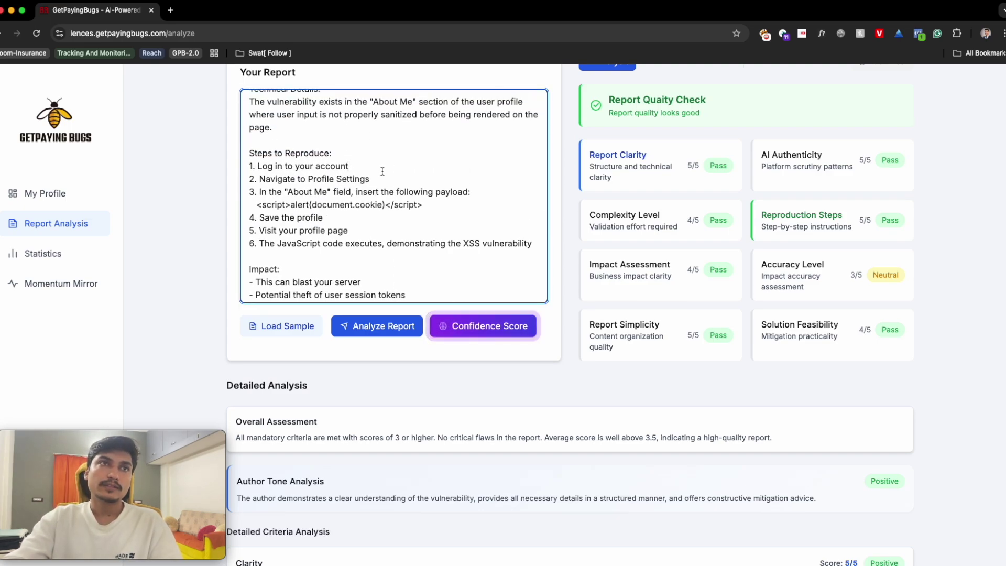
scroll(382, 171, down, 3)
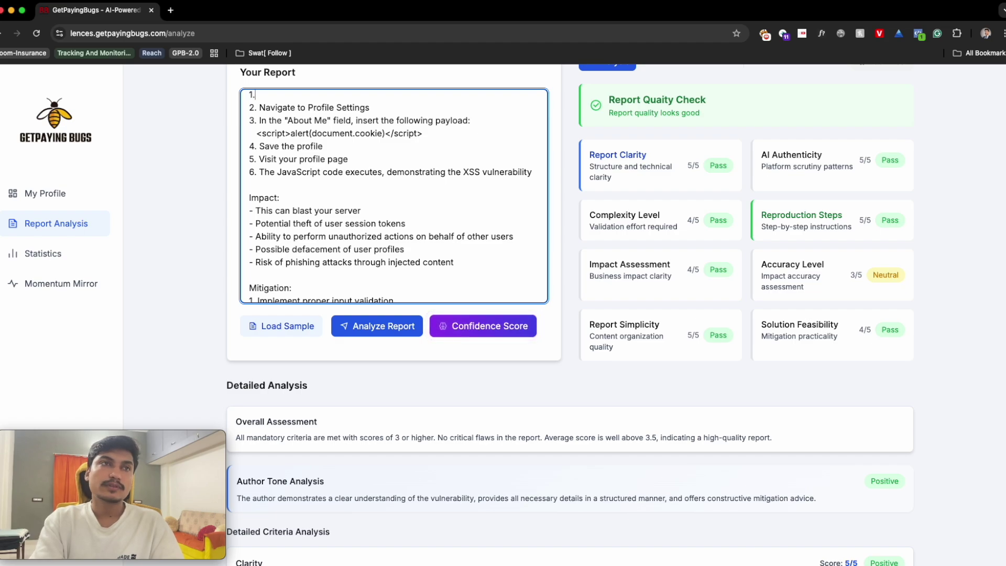
scroll(372, 172, up, 2)
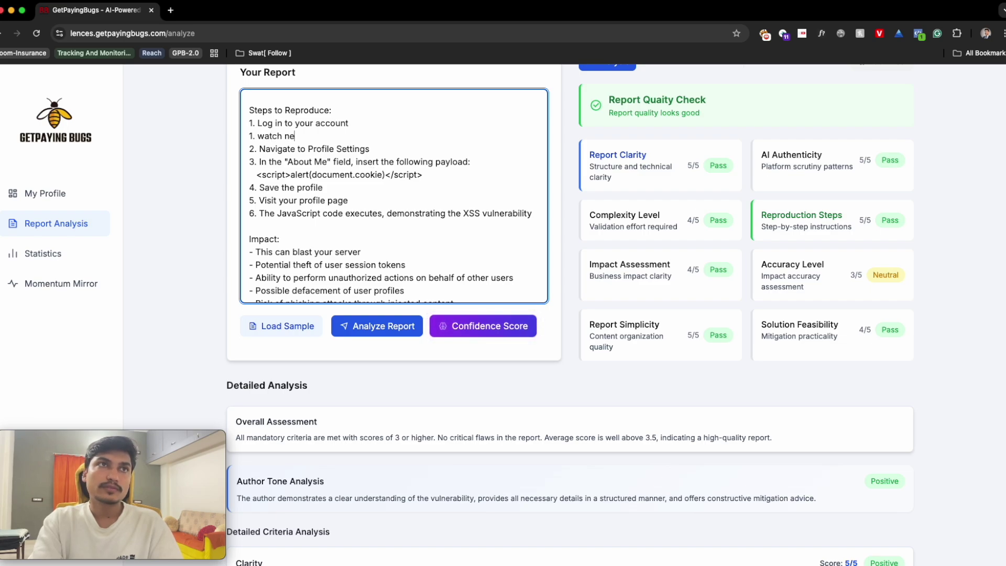
text(and)
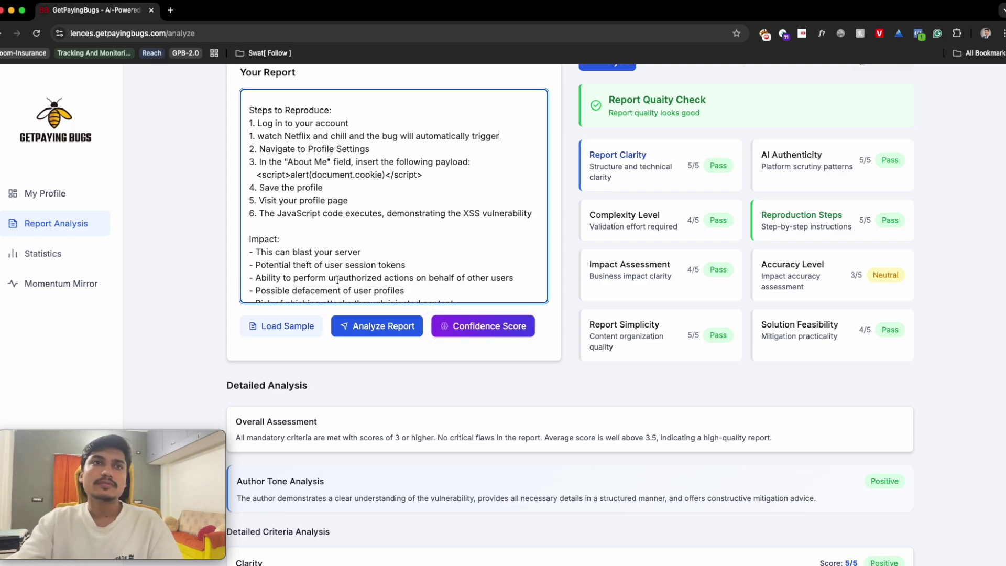
- Re-run the report analysis and highlight the inserted Netflix step
click(377, 326)
drag(499, 137, 243, 133)
drag(348, 123, 330, 136)
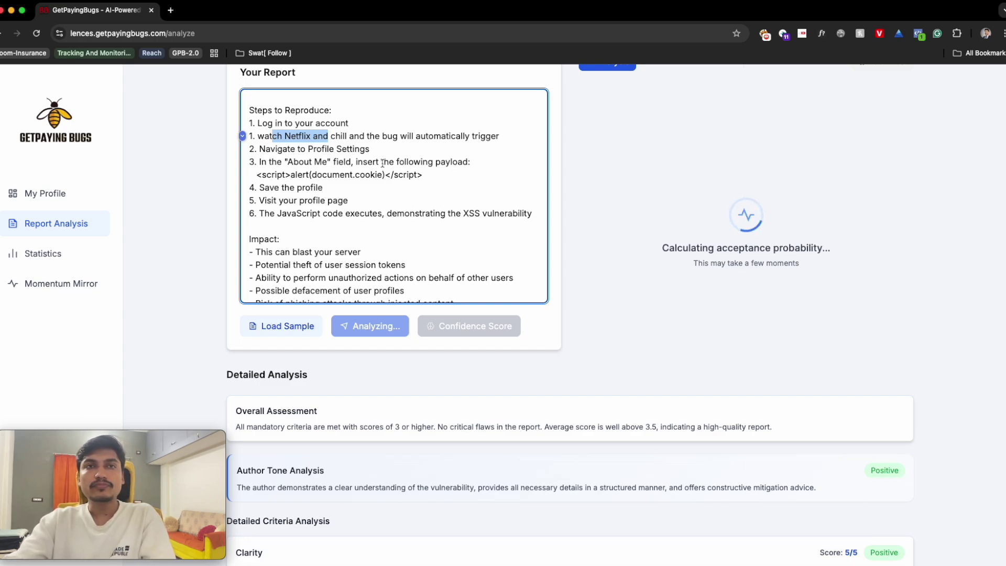
- Highlight the failed quality verdict, high rejection risk, 2/5 Reproduction Steps and Accuracy Level cards
scroll(455, 187, up, 1)
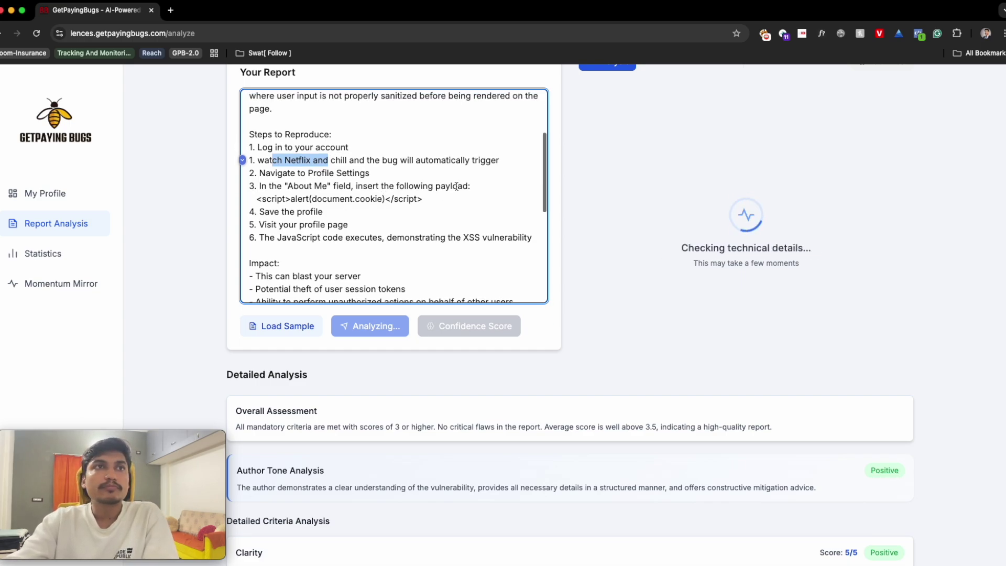
scroll(460, 189, up, 2)
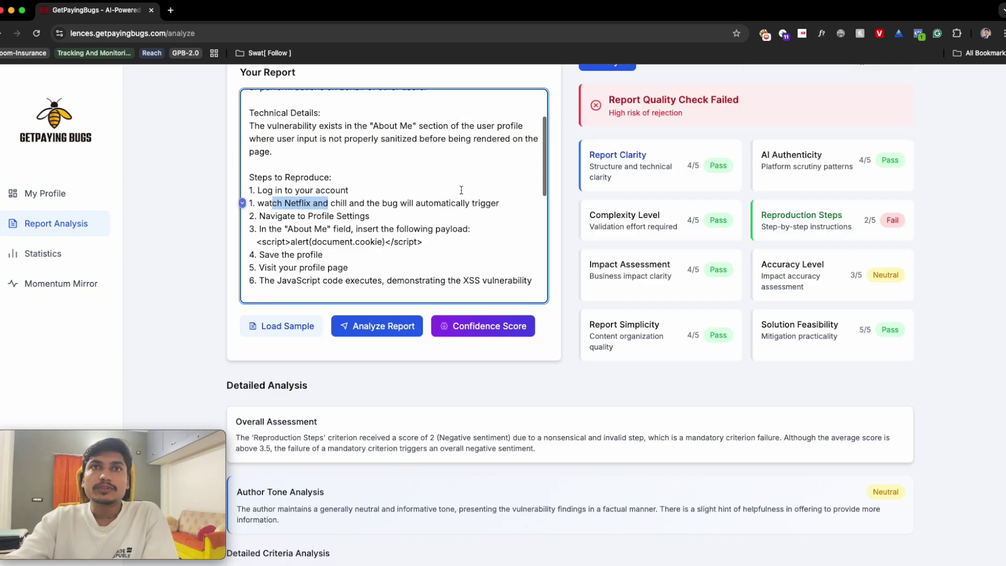
scroll(653, 167, up, 1)
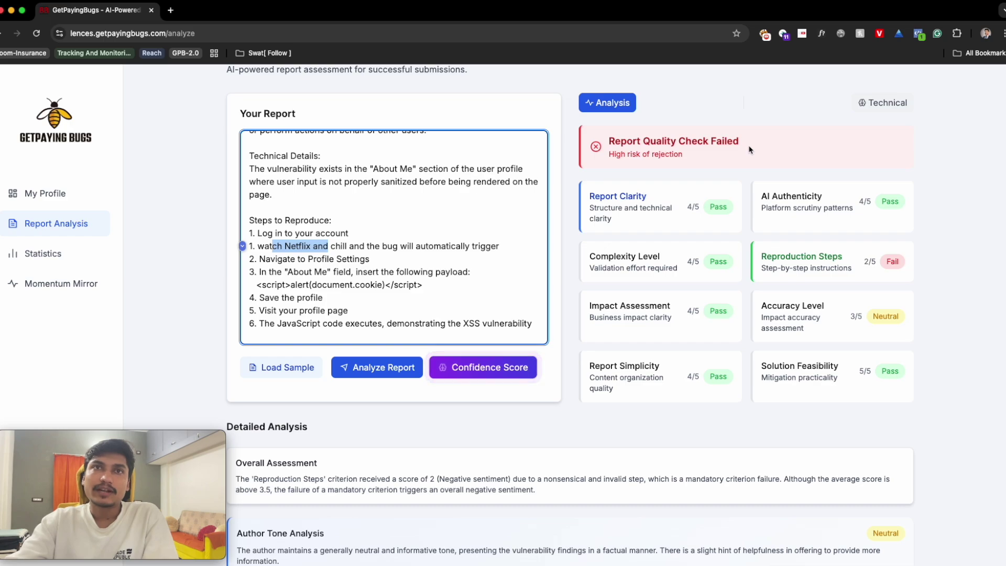
drag(682, 154, 610, 156)
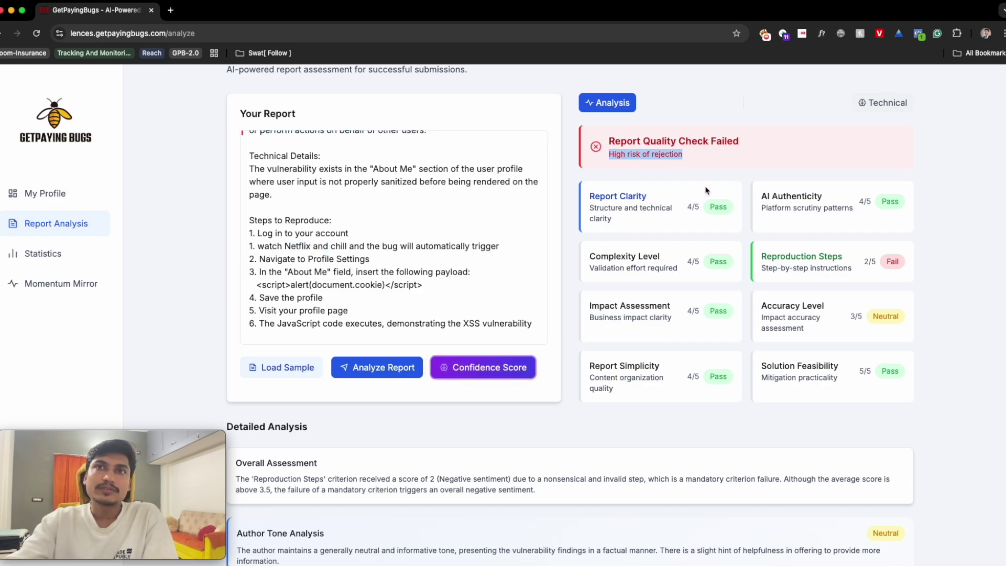
drag(857, 263, 760, 257)
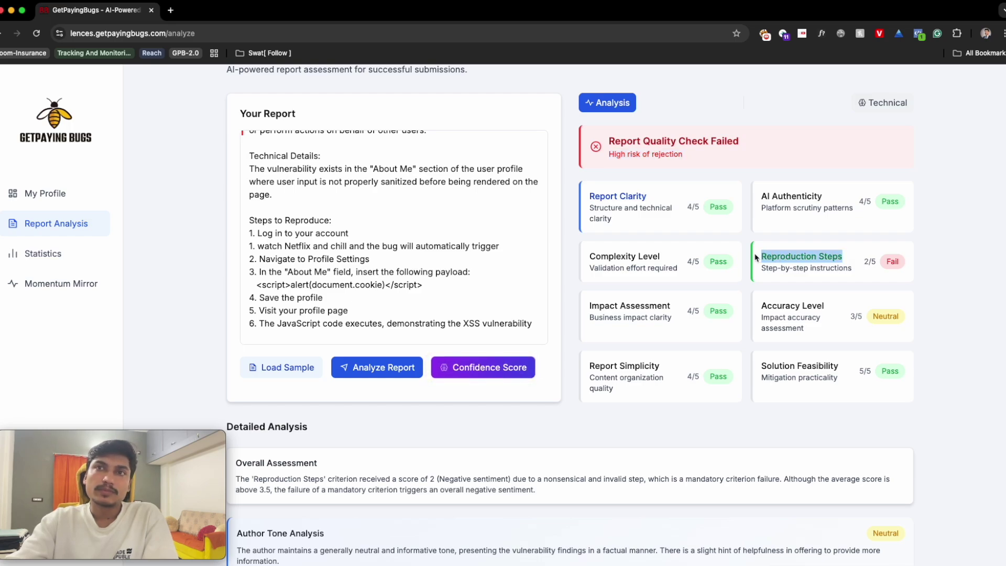
drag(825, 305, 767, 307)
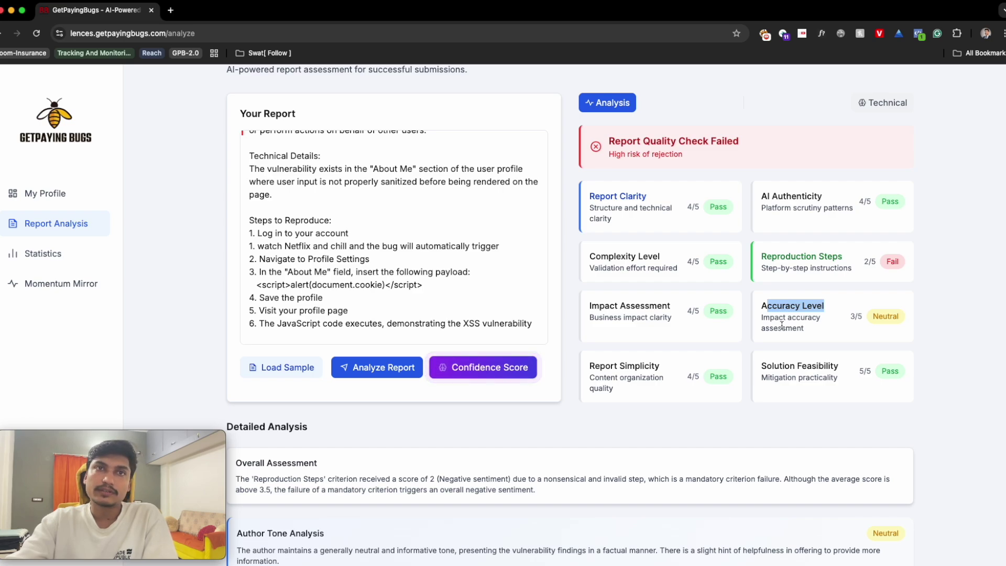
drag(738, 142, 609, 145)
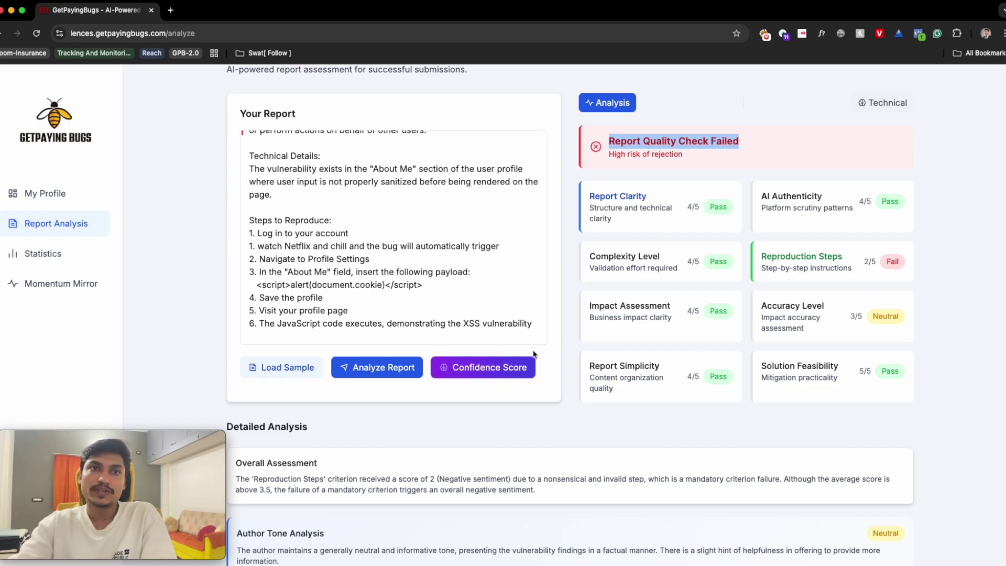
- Generate the report's confidence score, which comes back 9/10 with verdict POSSIBLE
click(489, 368)
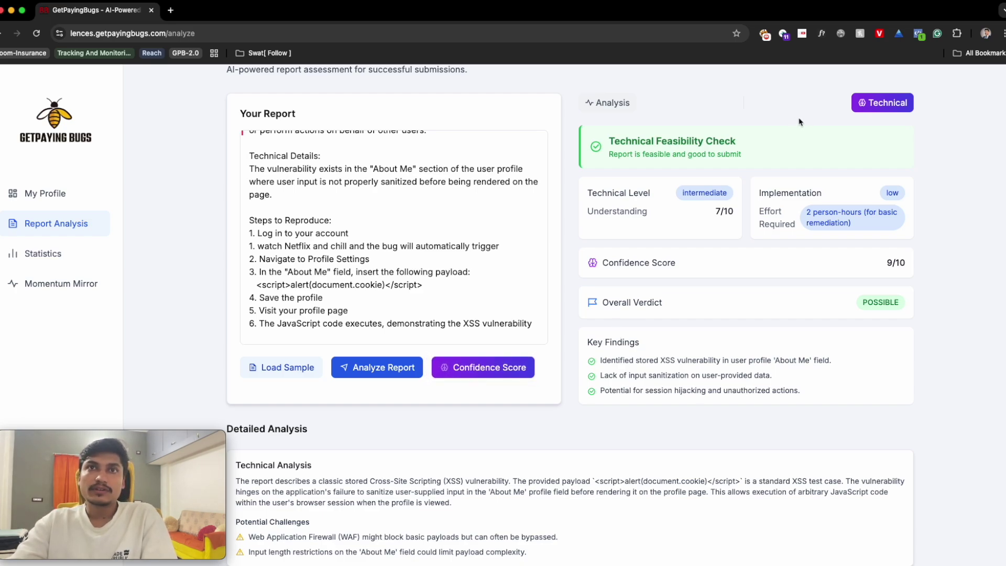
scroll(807, 137, down, 2)
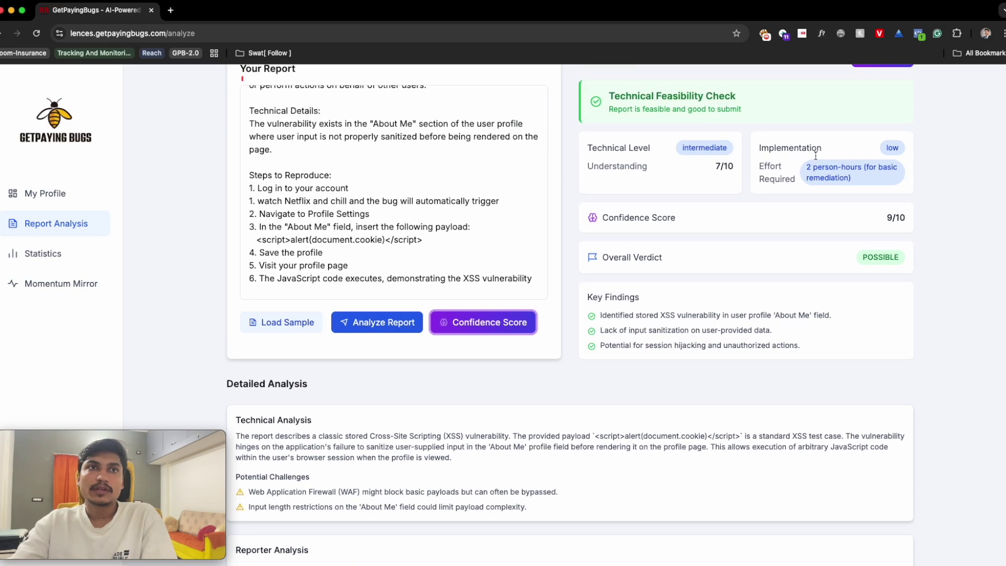
scroll(815, 155, up, 2)
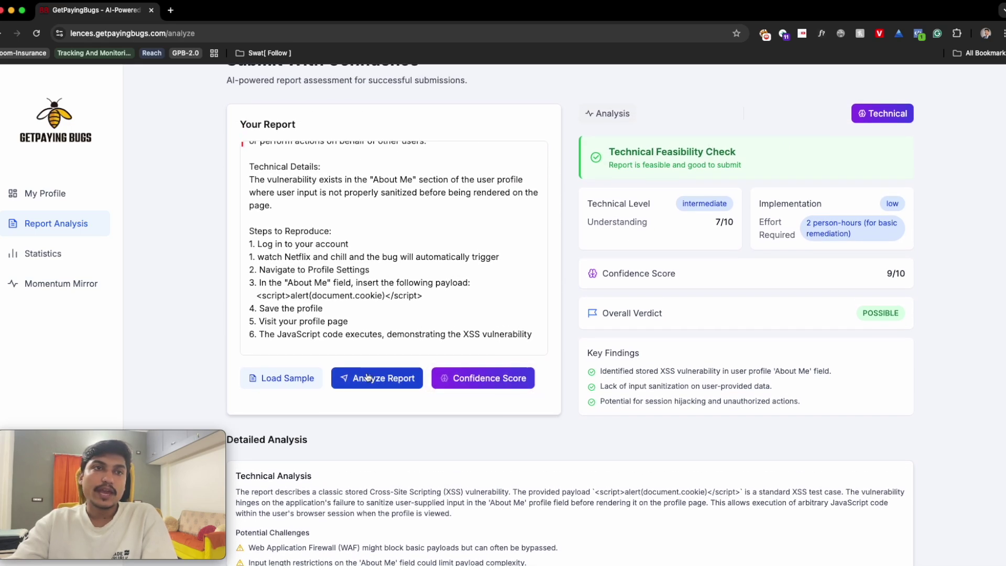
- Compare the technical and quality results, then read the Detailed Analysis blaming the invalid reproduction step
click(608, 113)
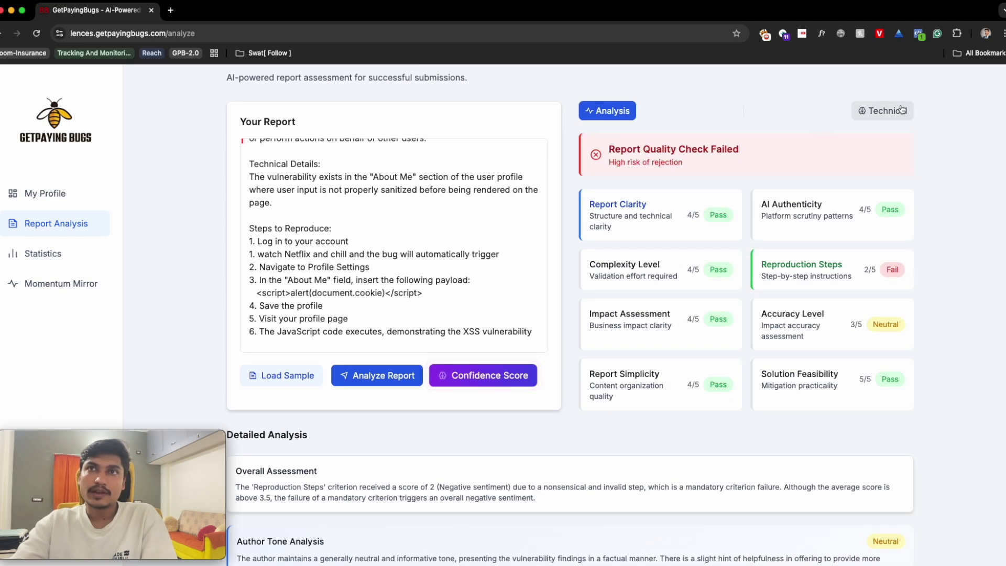
click(899, 111)
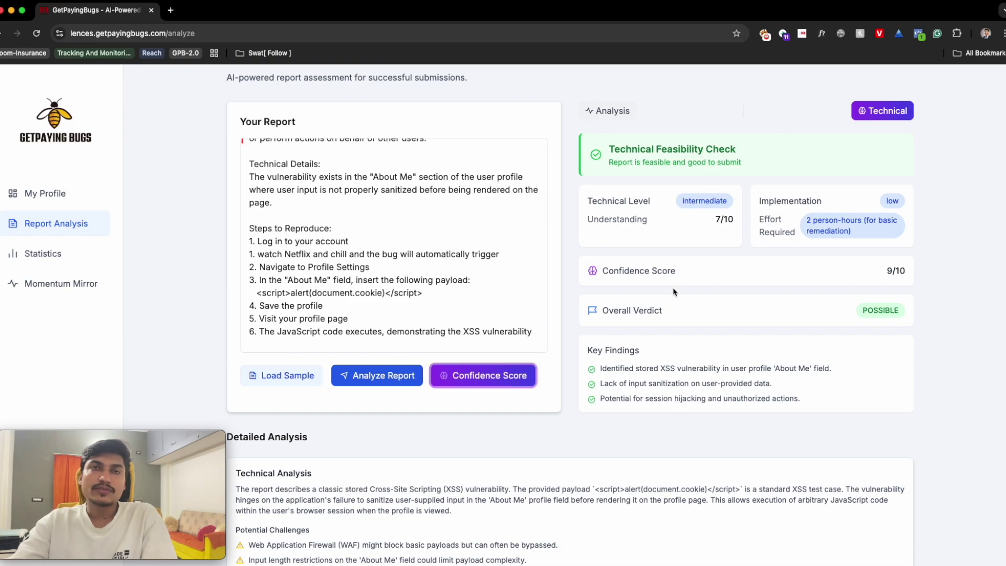
scroll(672, 206, down, 1)
scroll(673, 220, up, 1)
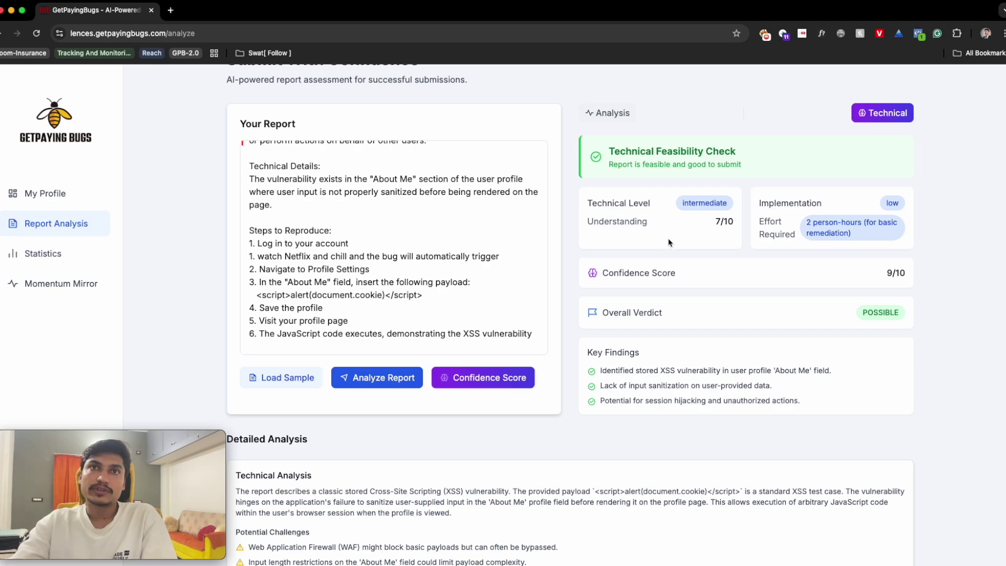
click(607, 113)
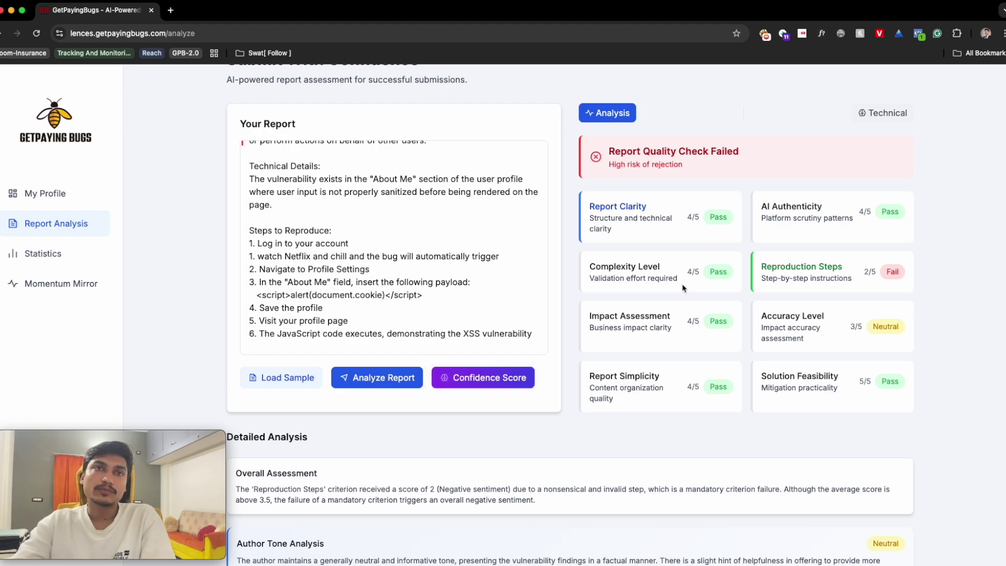
scroll(838, 256, down, 3)
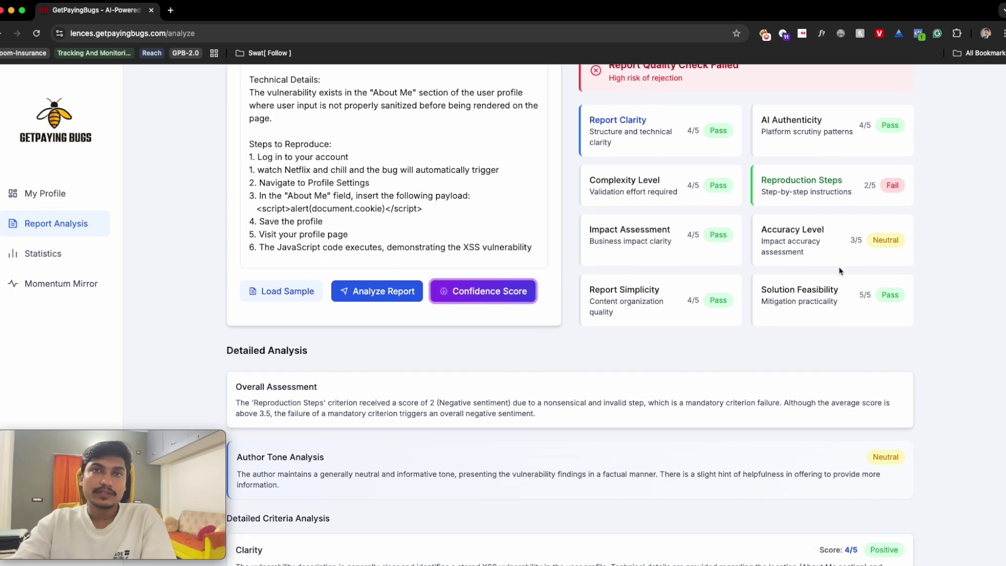
scroll(839, 269, down, 2)
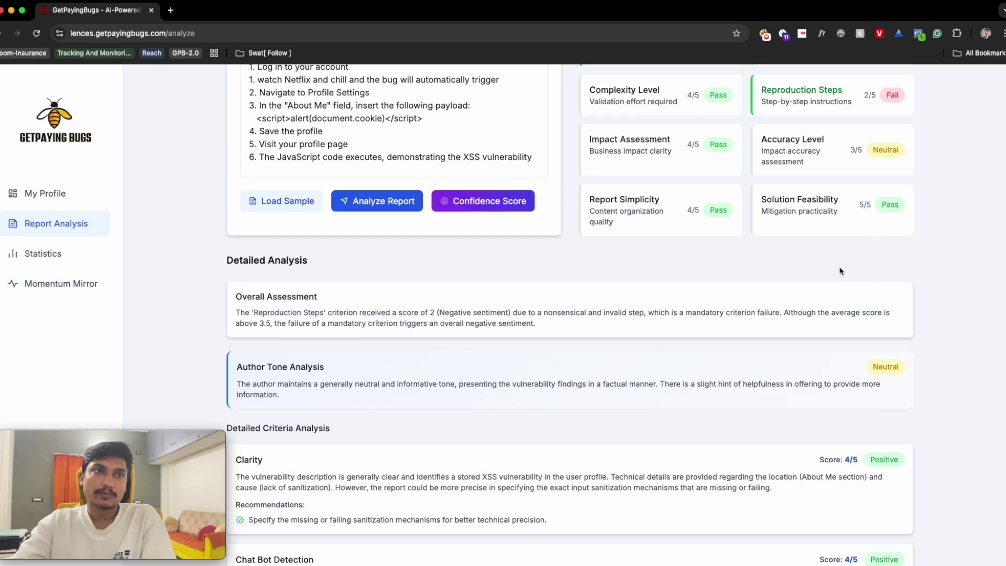
scroll(839, 271, down, 1)
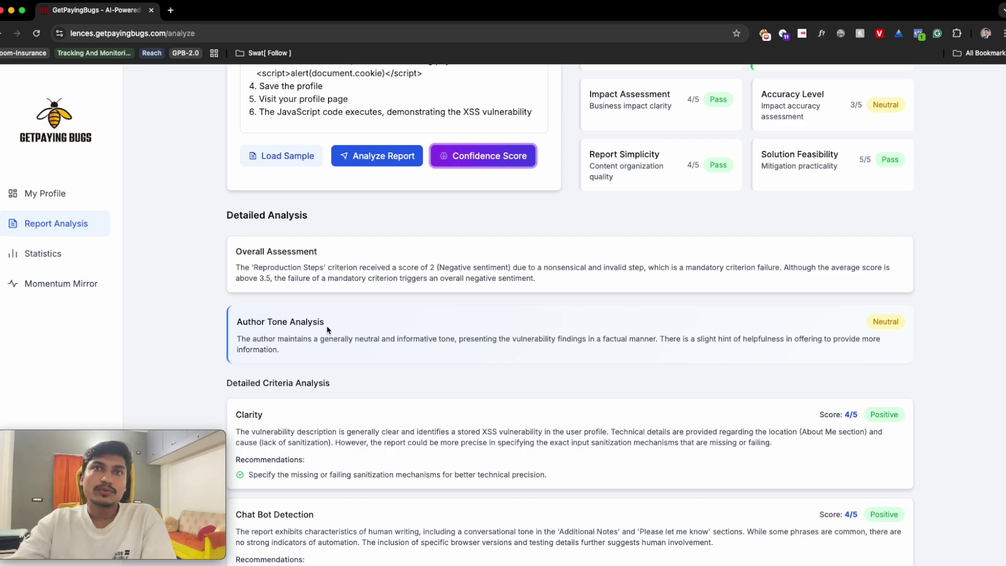
scroll(327, 326, down, 1)
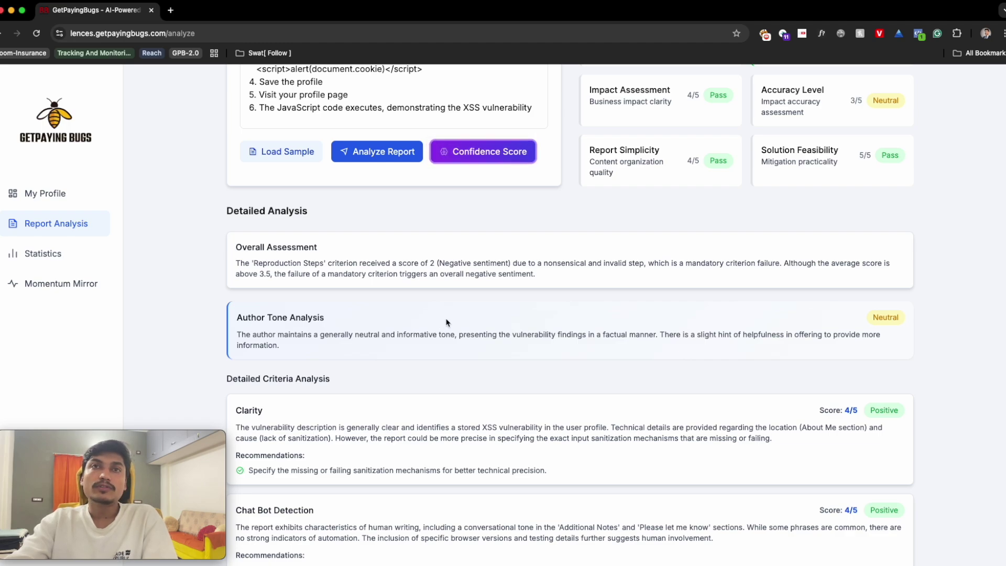
scroll(446, 322, up, 2)
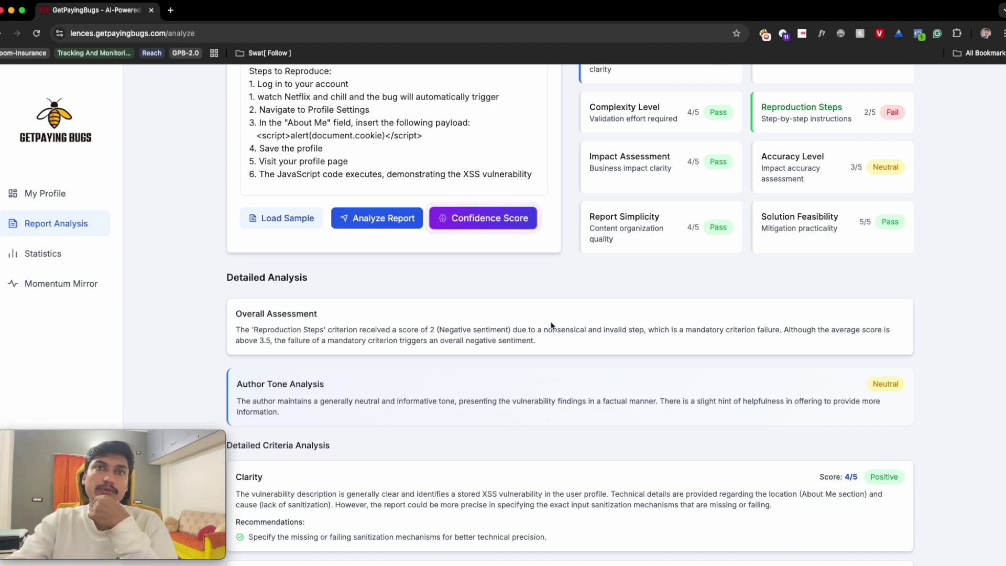
scroll(562, 324, down, 2)
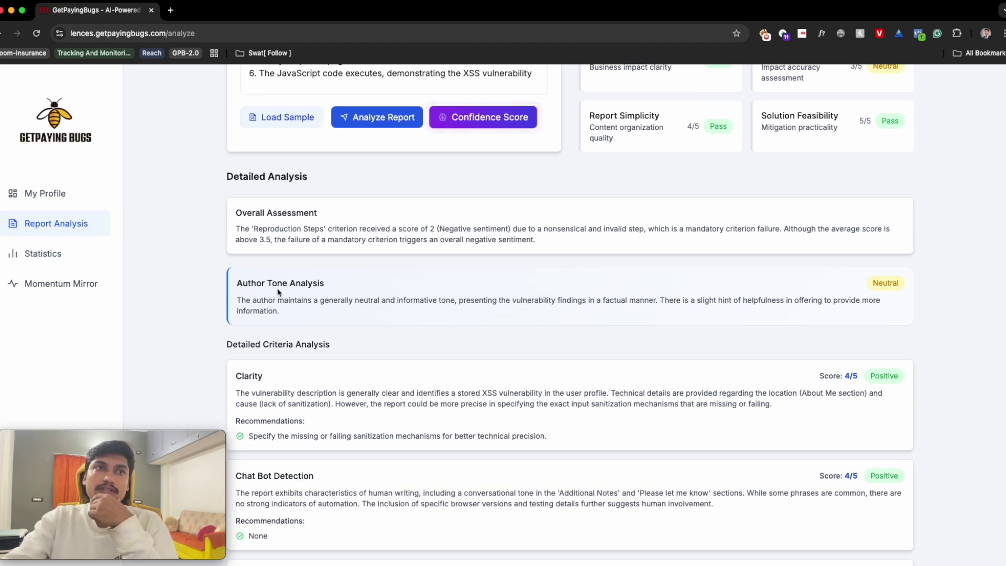
drag(329, 301, 445, 301)
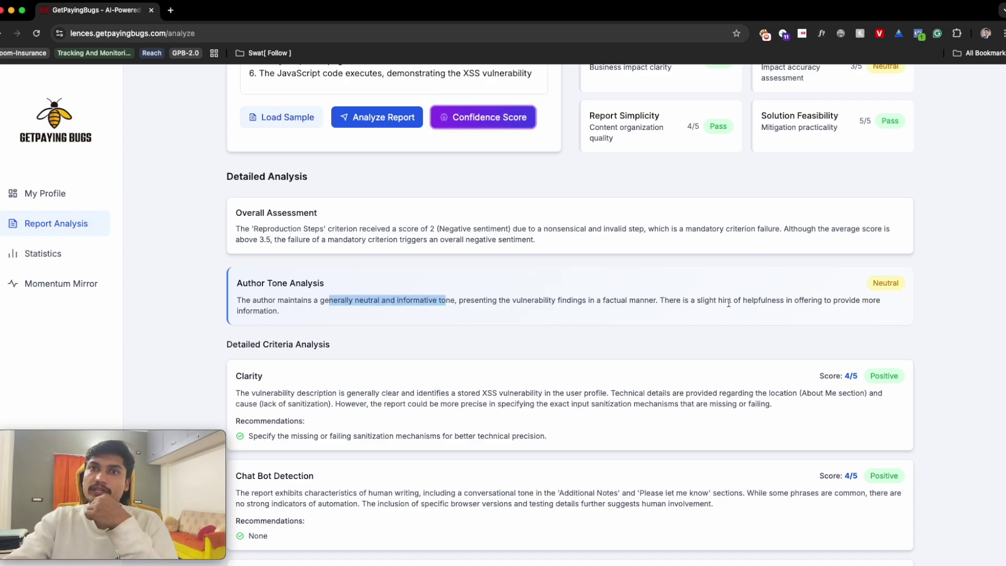
drag(724, 301, 811, 302)
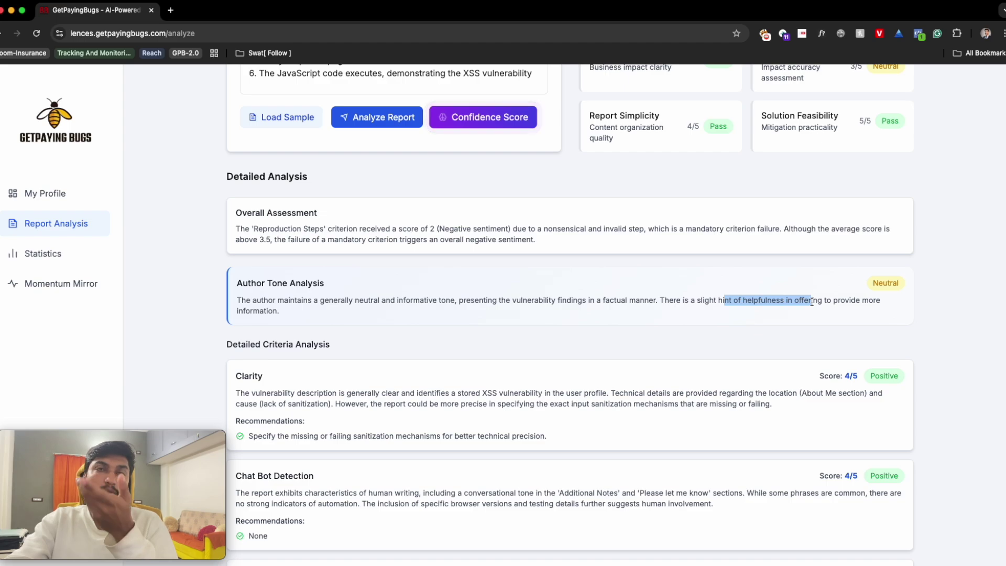
scroll(570, 185, up, 2)
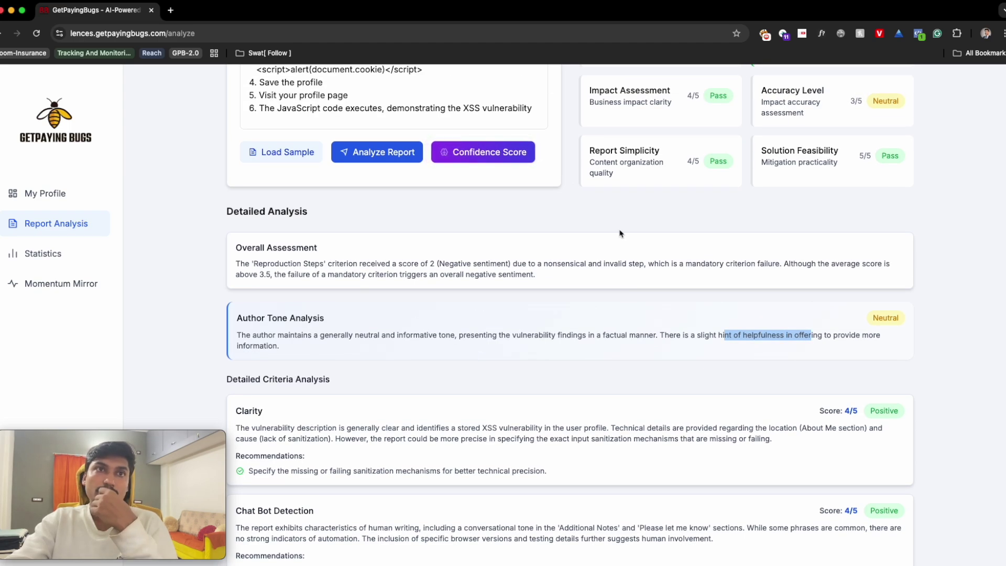
scroll(619, 233, up, 1)
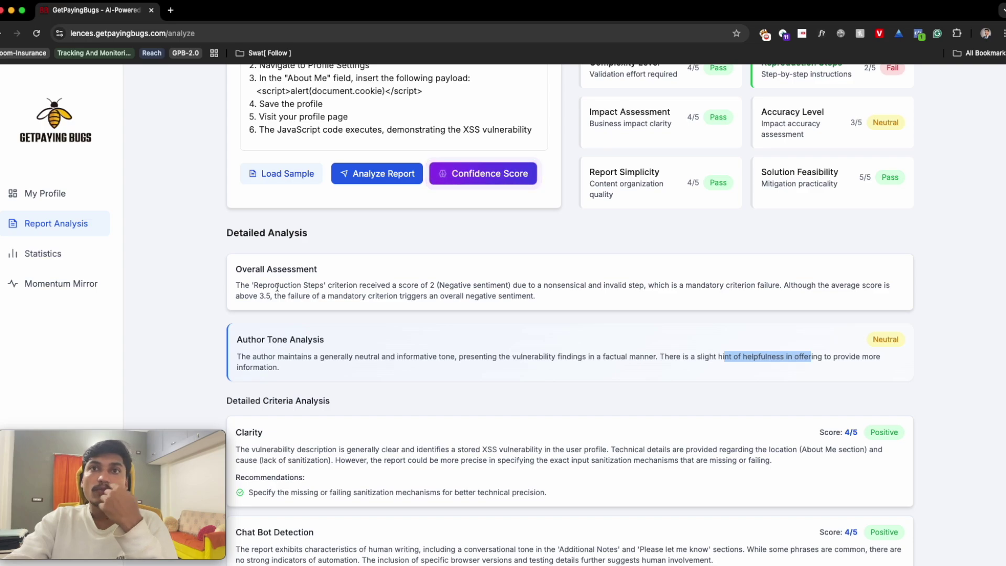
drag(328, 285, 241, 284)
drag(437, 285, 472, 285)
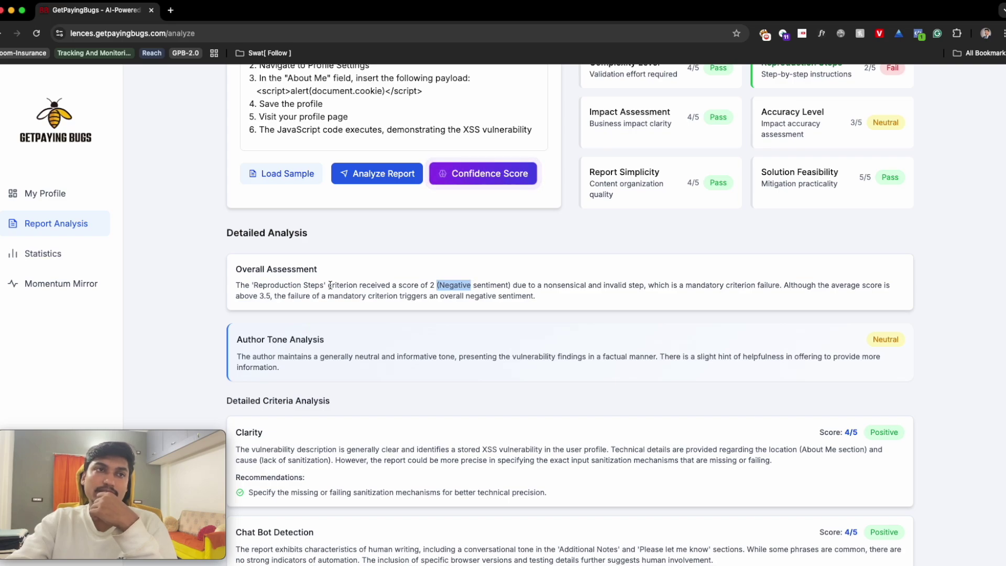
drag(330, 285, 235, 285)
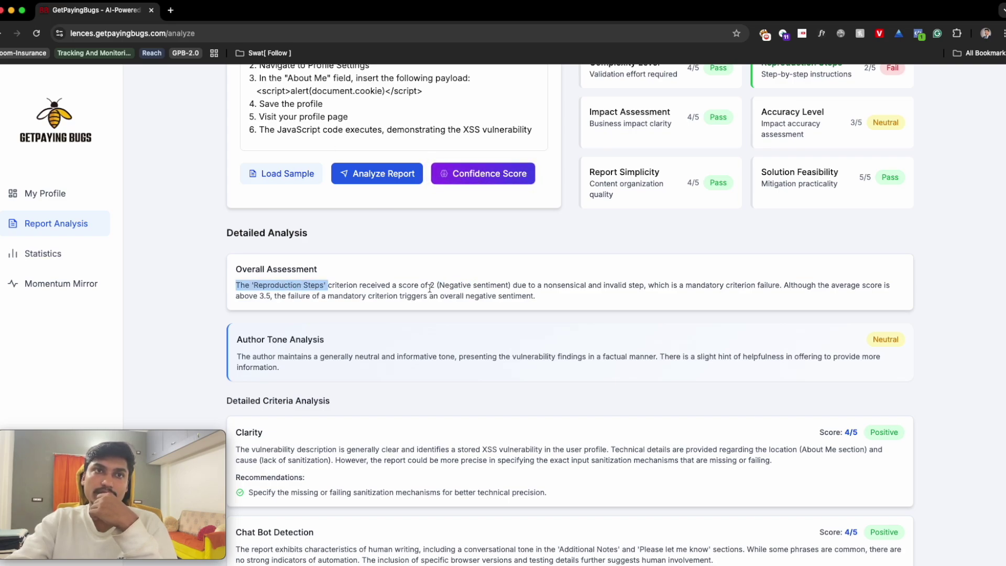
click(486, 284)
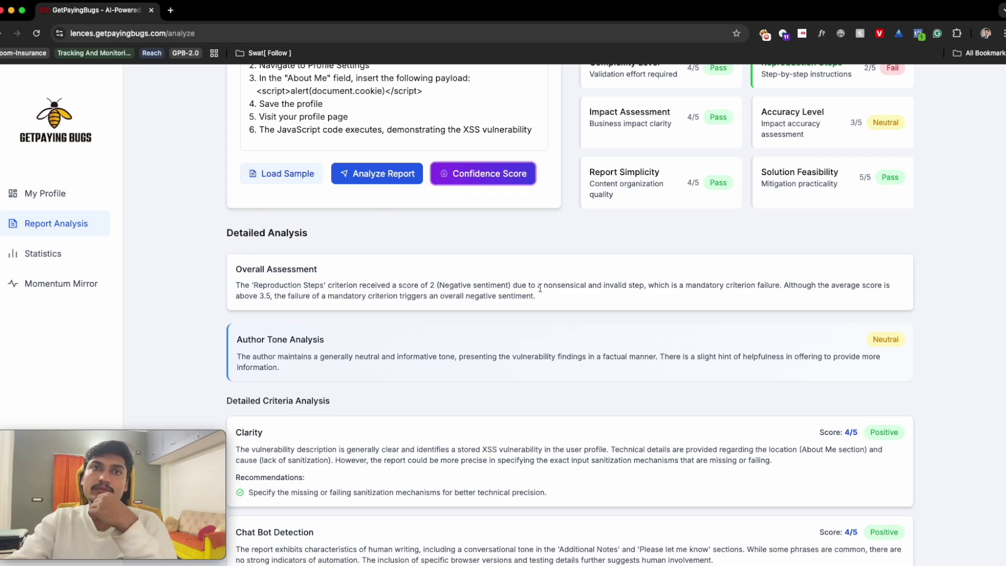
drag(543, 284, 779, 285)
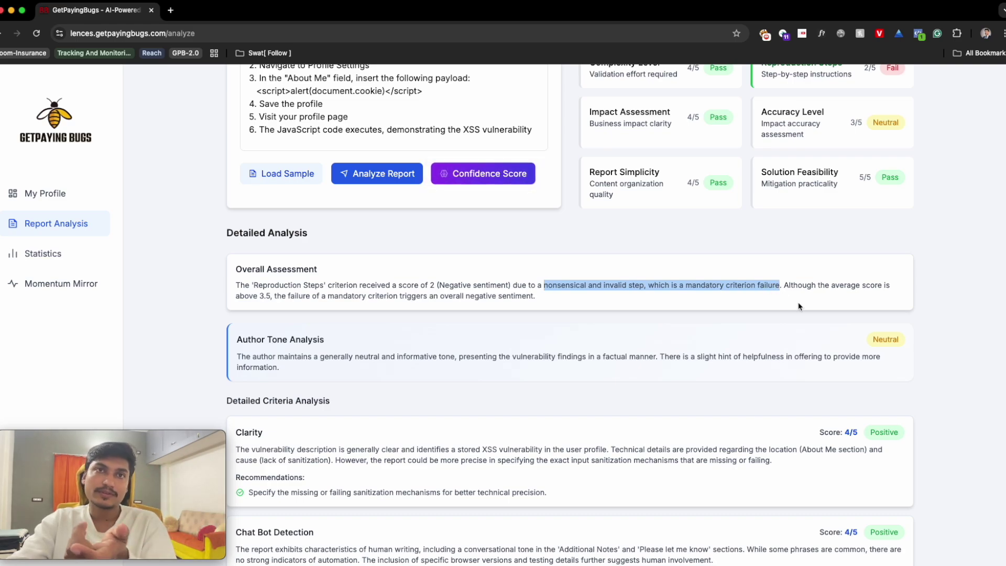
scroll(643, 304, up, 2)
- Delete the 'watch Netflix and chill' step from the reproduction steps
scroll(643, 323, up, 4)
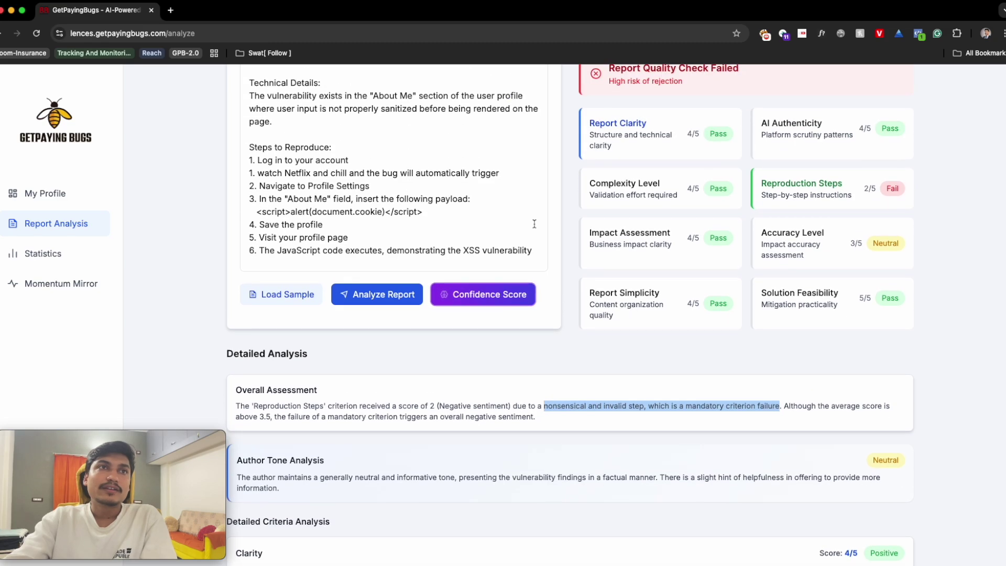
drag(267, 159, 346, 160)
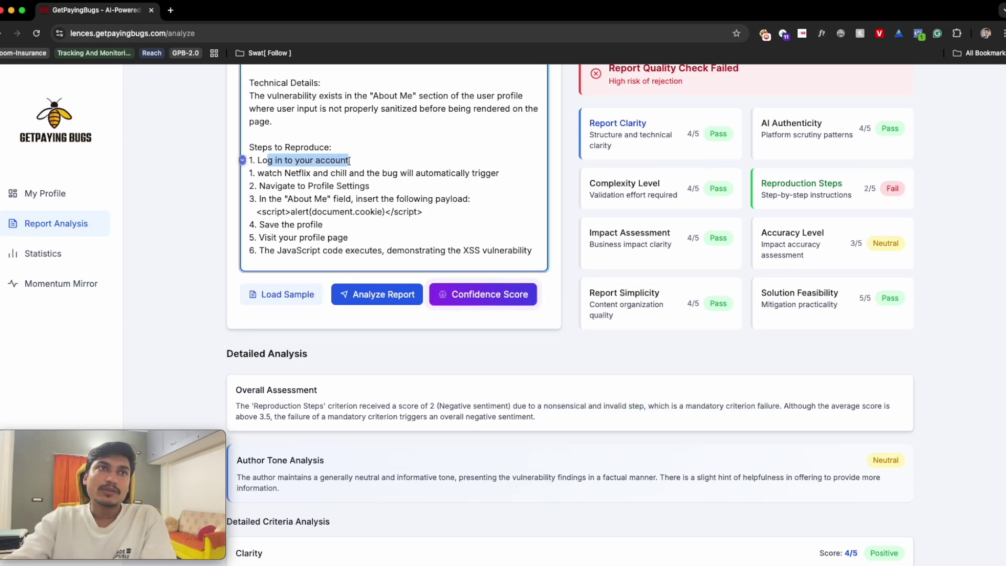
mouse_move(264, 173)
mouse_down()
mouse_move(484, 172)
mouse_move(250, 172)
mouse_up()
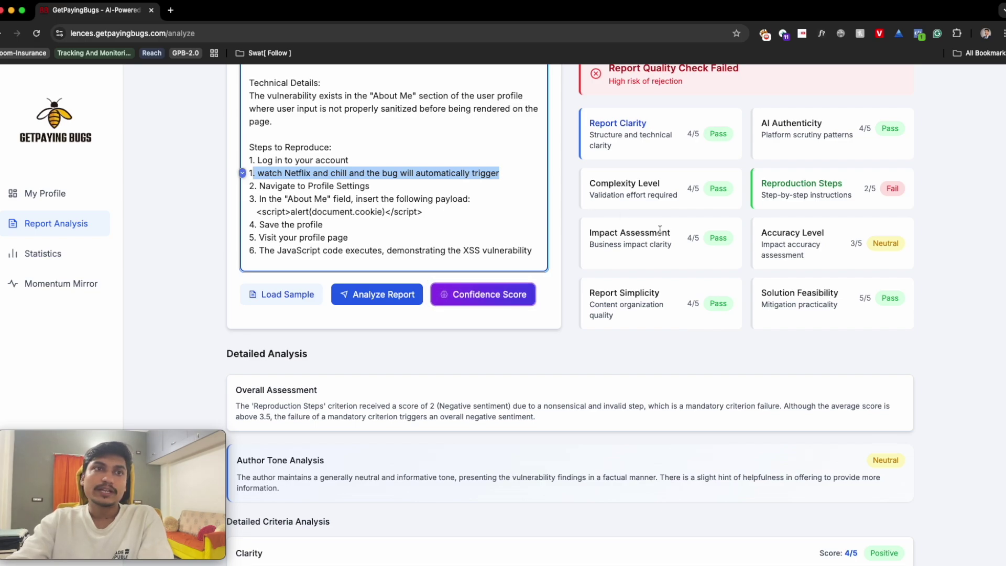
scroll(659, 230, down, 3)
click(439, 329)
drag(439, 329, 511, 329)
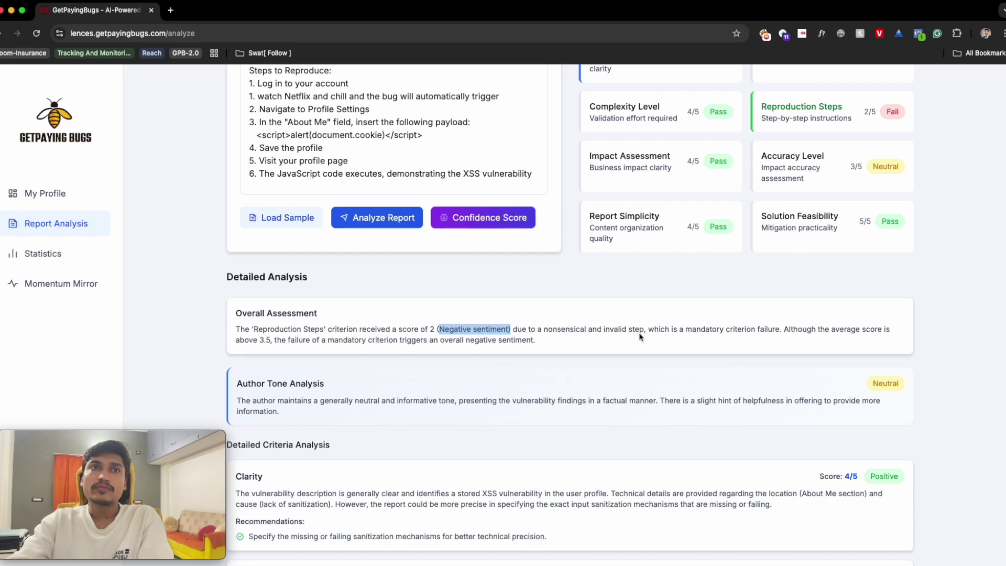
scroll(430, 190, up, 3)
drag(501, 189, 221, 189)
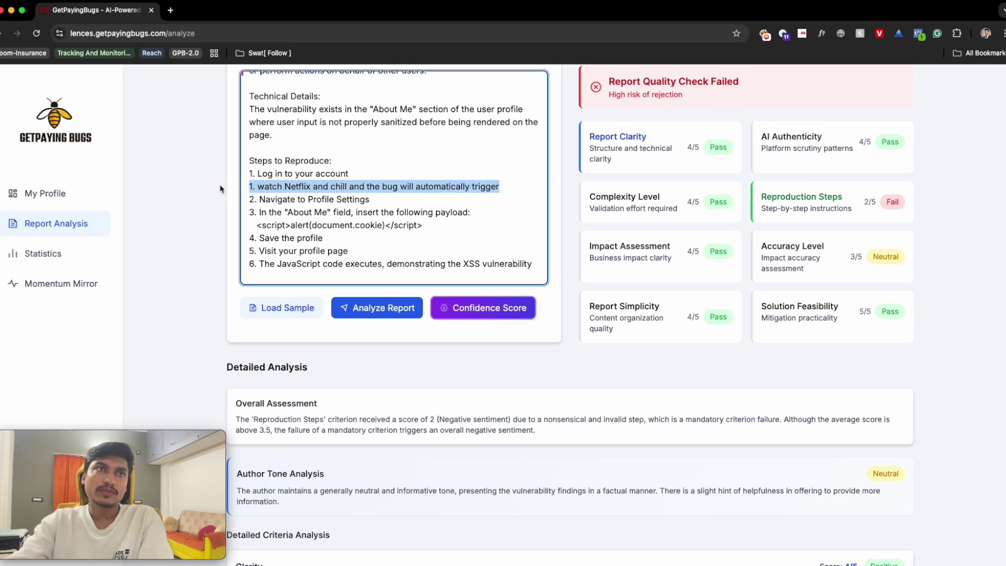
key(BackSpace)
- Delete the '- This can blast your server' impact line and the leftover blank line
key(BackSpace)
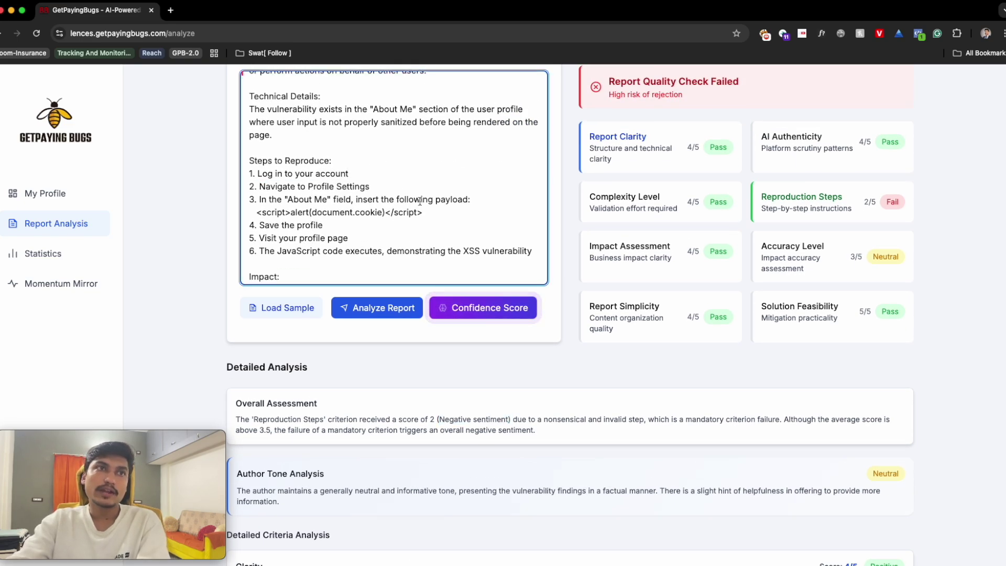
scroll(420, 201, down, 4)
drag(381, 188, 222, 188)
key(BackSpace)
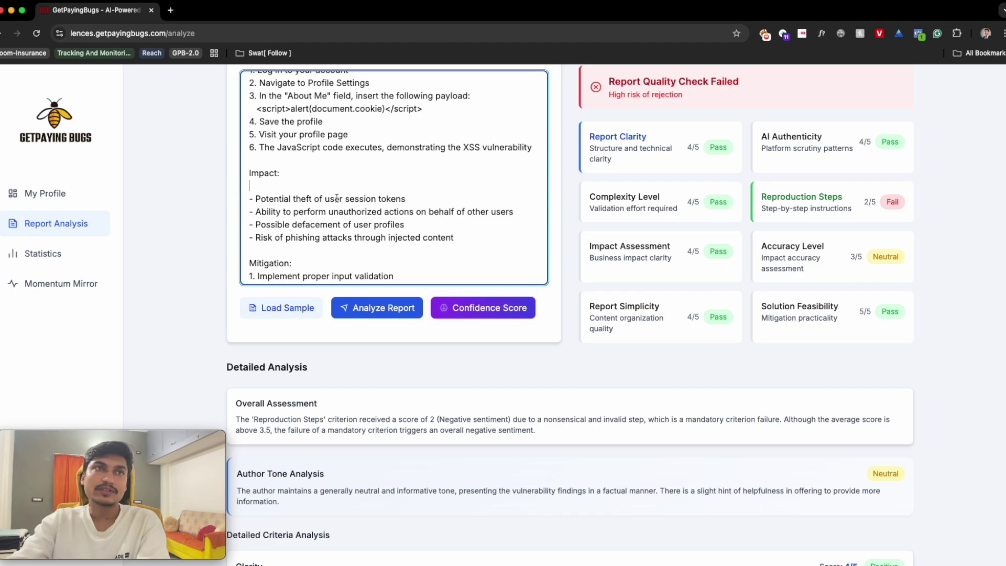
key(BackSpace)
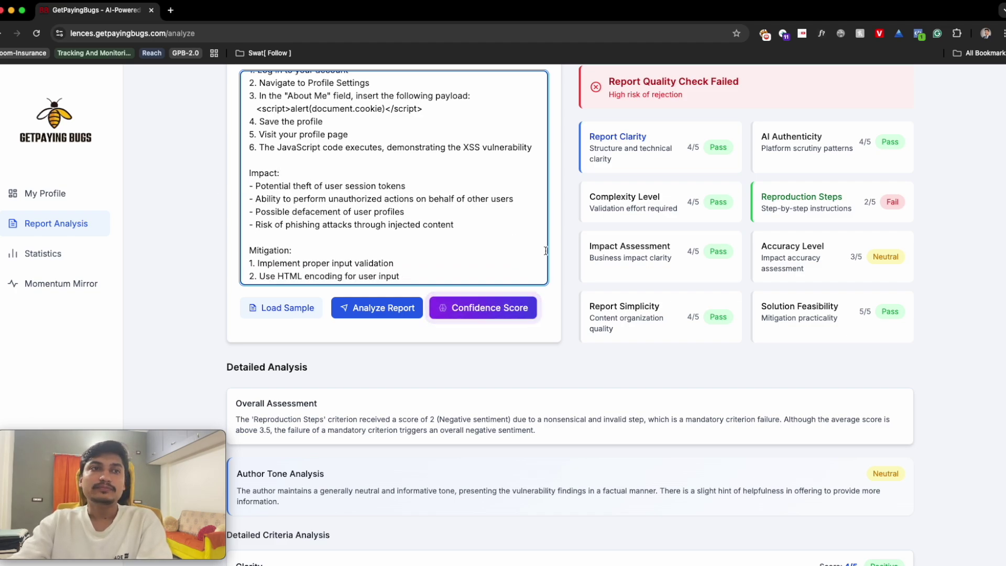
scroll(621, 303, down, 5)
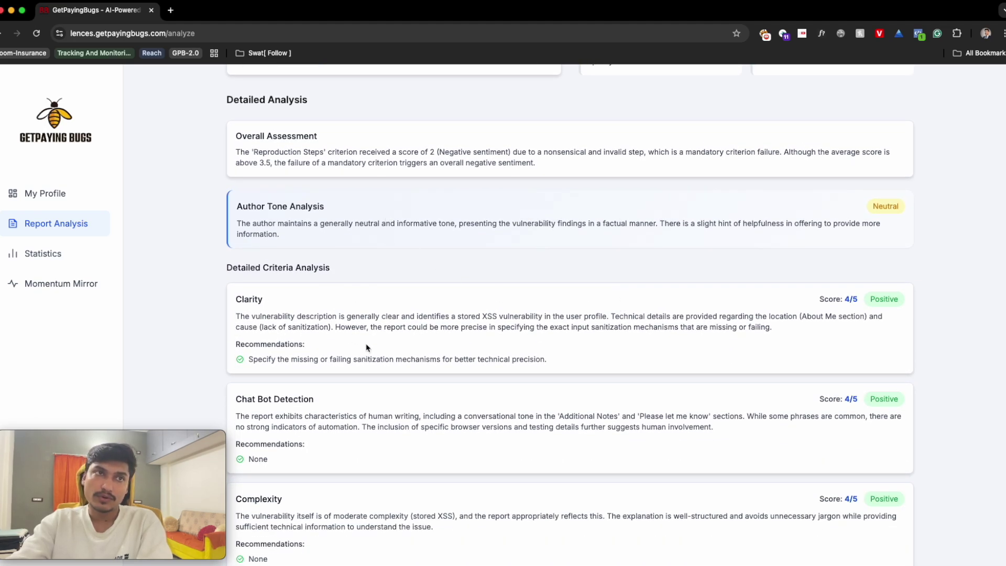
scroll(398, 376, down, 5)
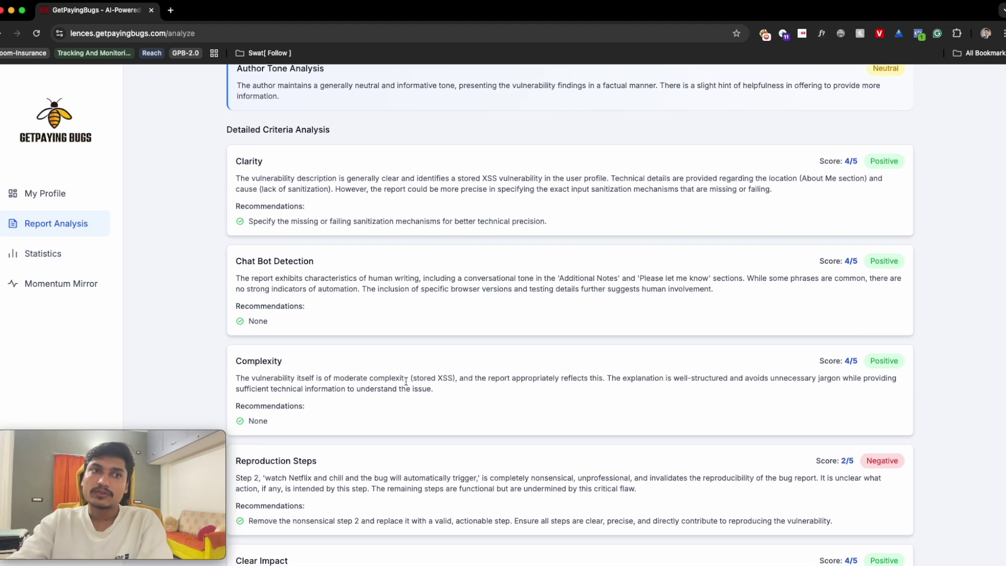
scroll(406, 381, down, 1)
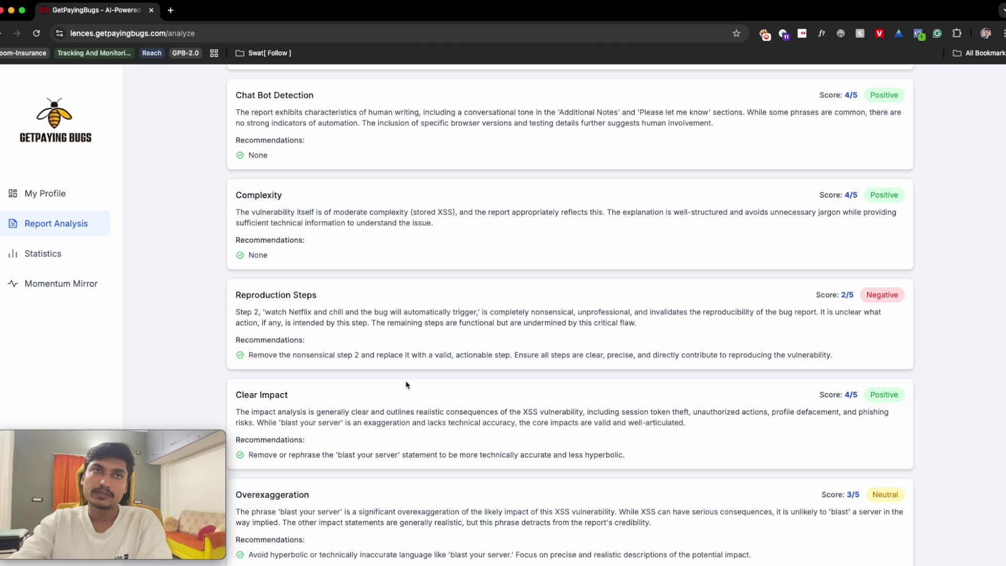
scroll(406, 385, up, 18)
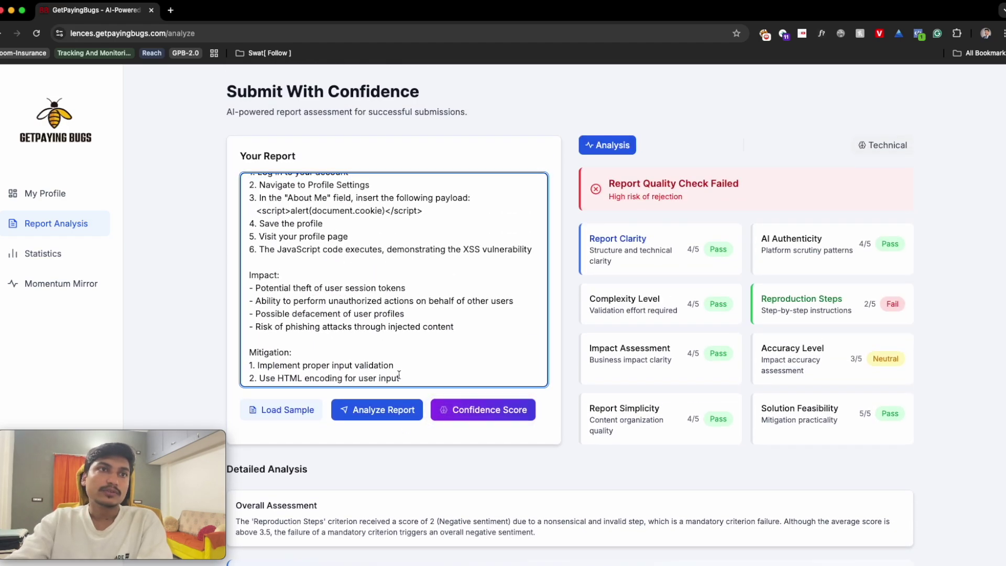
scroll(412, 377, down, 3)
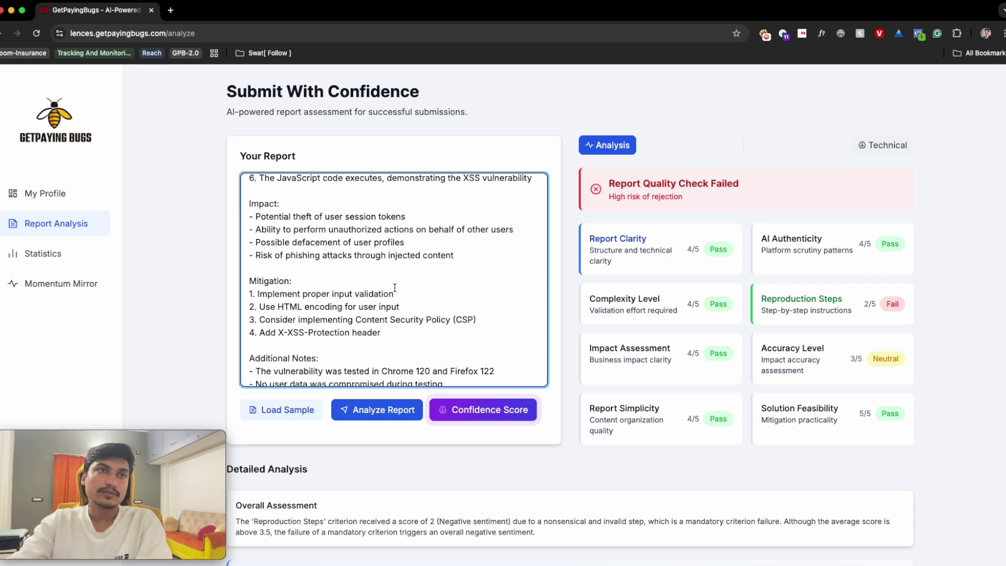
scroll(394, 287, down, 3)
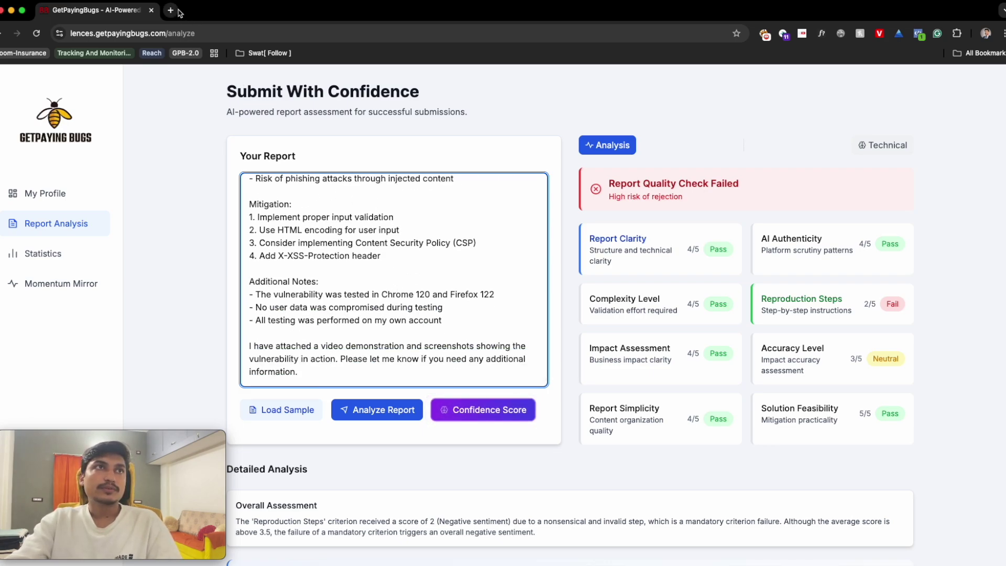
- In a new private window, search Google for 'site:hackerone.com + port scan'
click(178, 145)
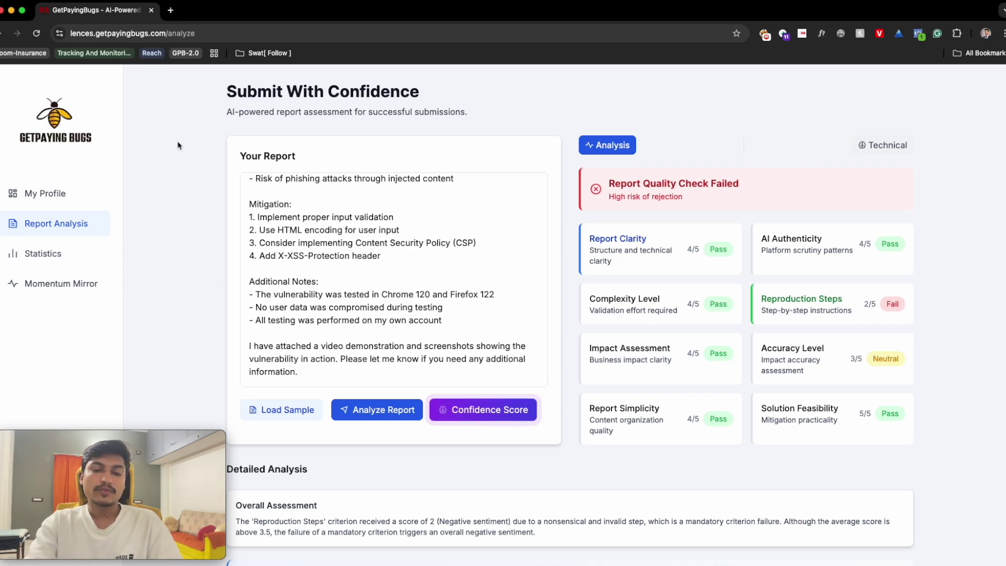
key(super+shift+n)
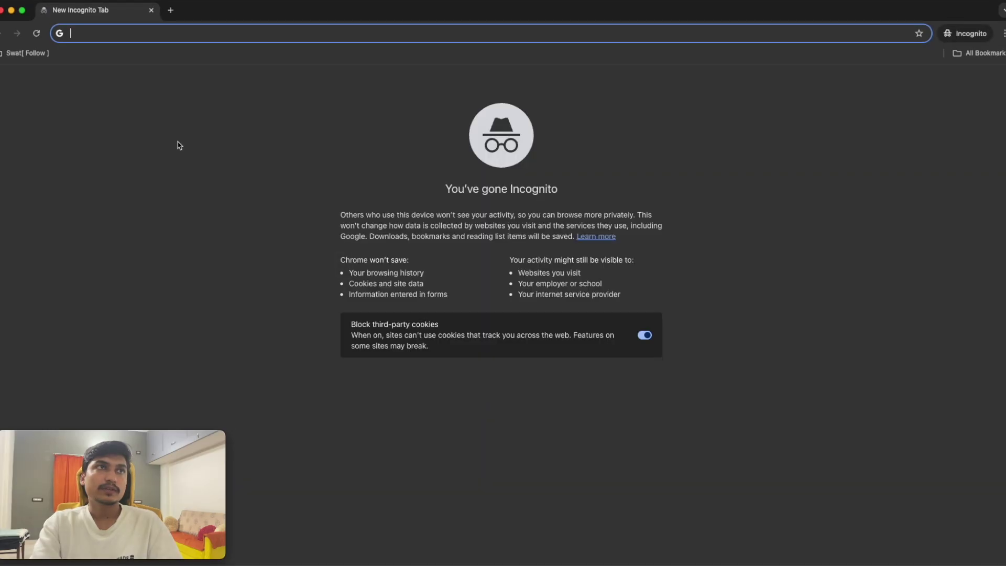
text(site:)
key(Right)
text(+ port)
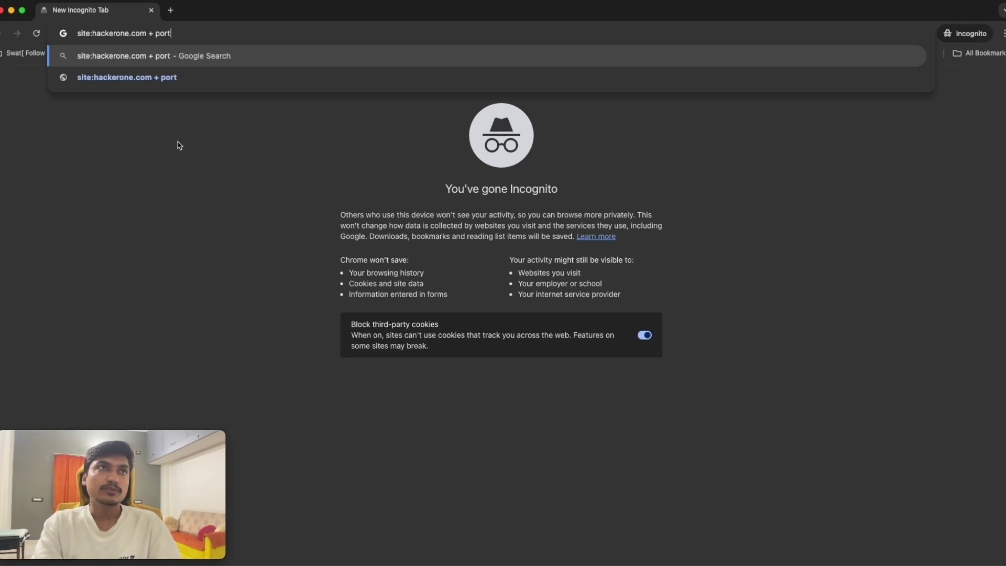
text( scan)
key(Return)
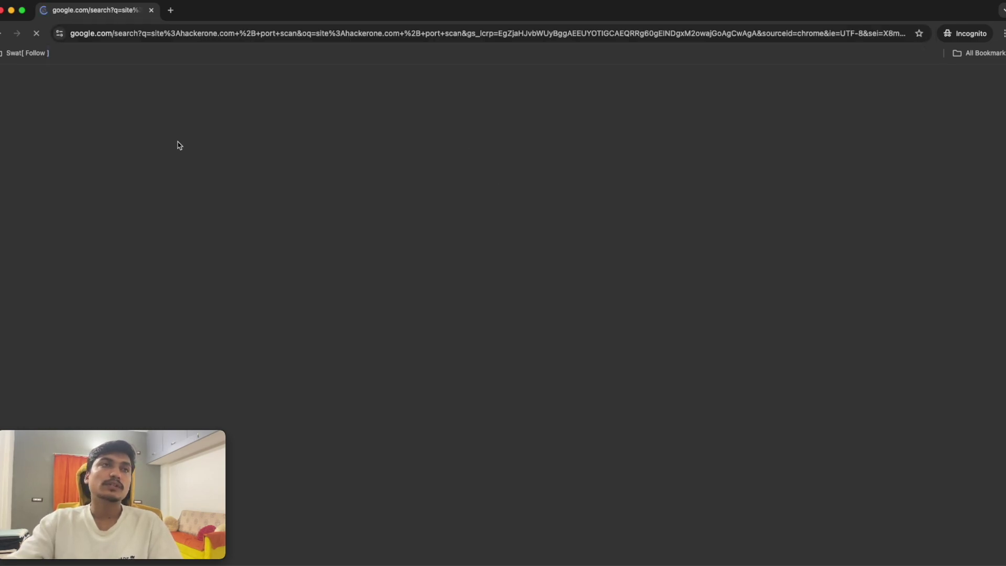
- Open the first result, the lemlist SSRF report, in a new tab
scroll(560, 216, down, 10)
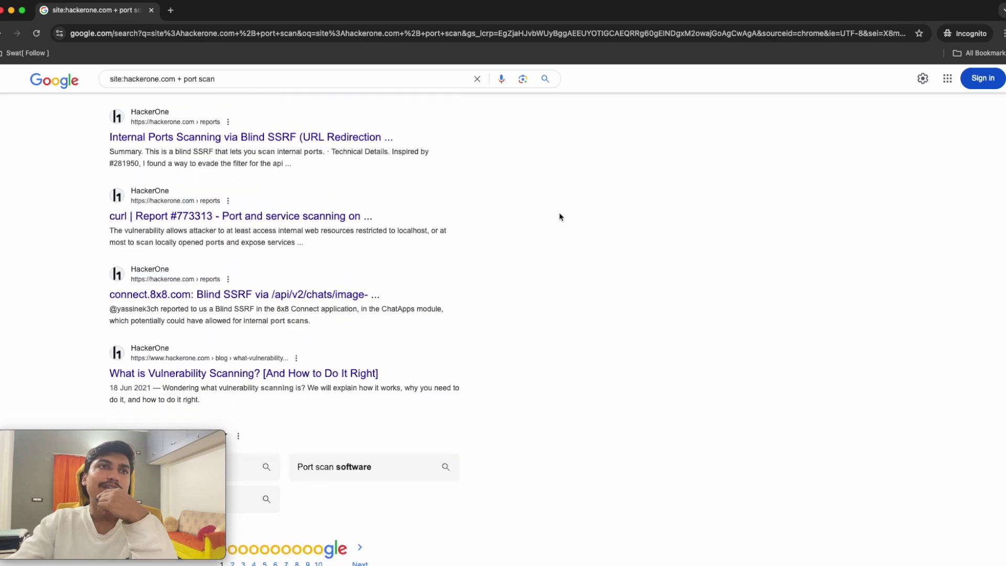
scroll(559, 216, up, 10)
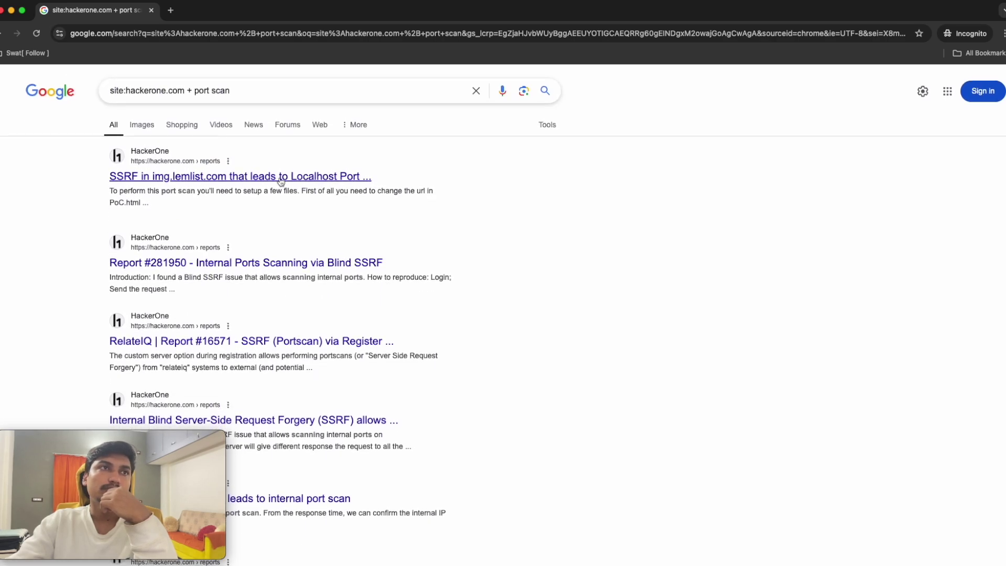
right_click(281, 176)
click(330, 184)
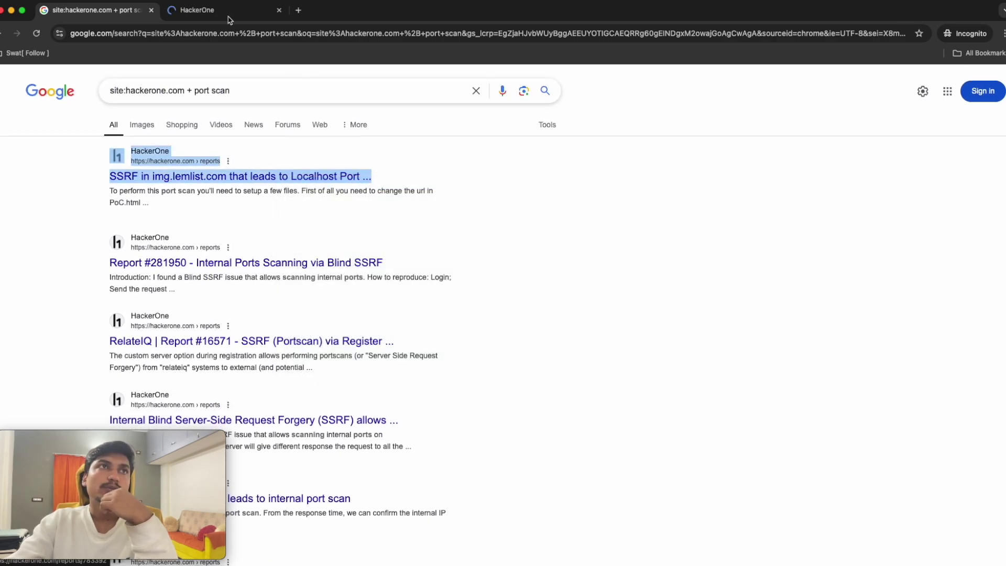
- Copy the markdown of HackerOne report #783392, lemlist SSRF leading to localhost port scanning
key(ctrl+Tab)
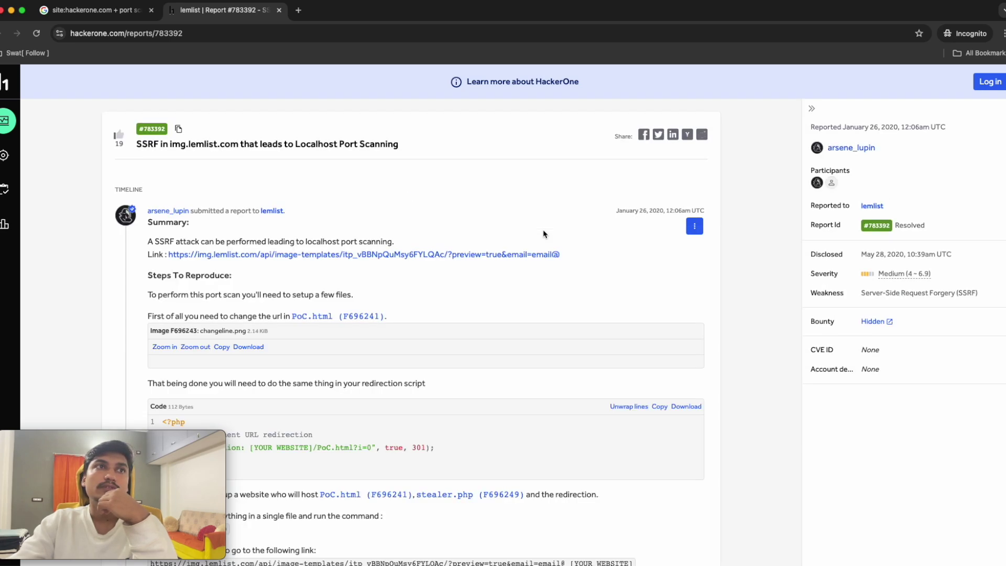
scroll(577, 237, down, 2)
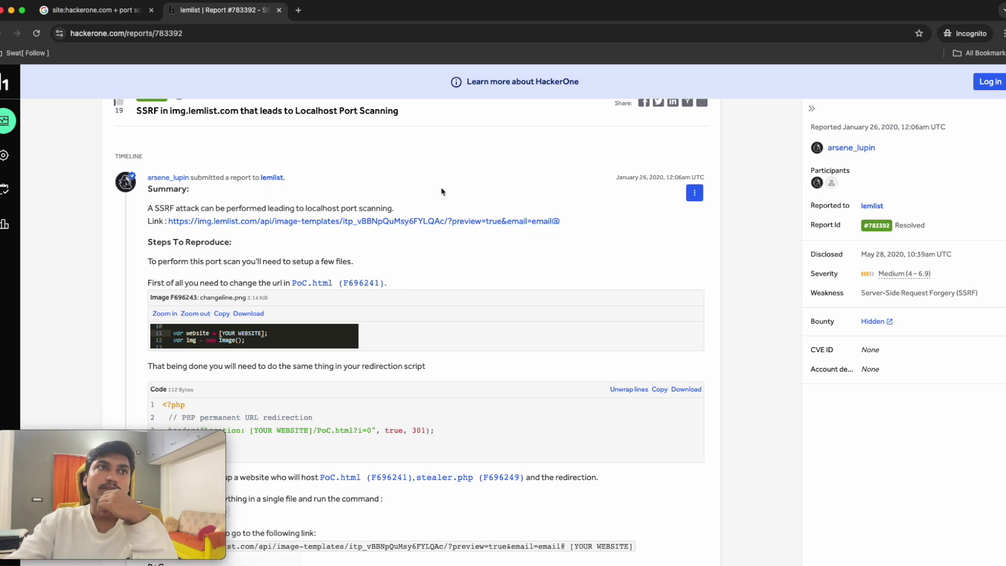
click(695, 194)
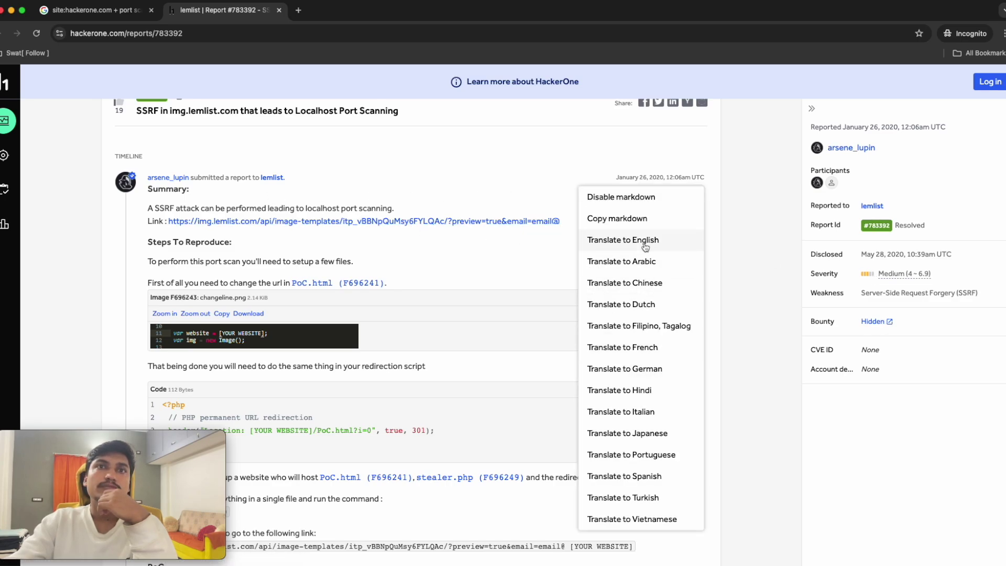
click(643, 220)
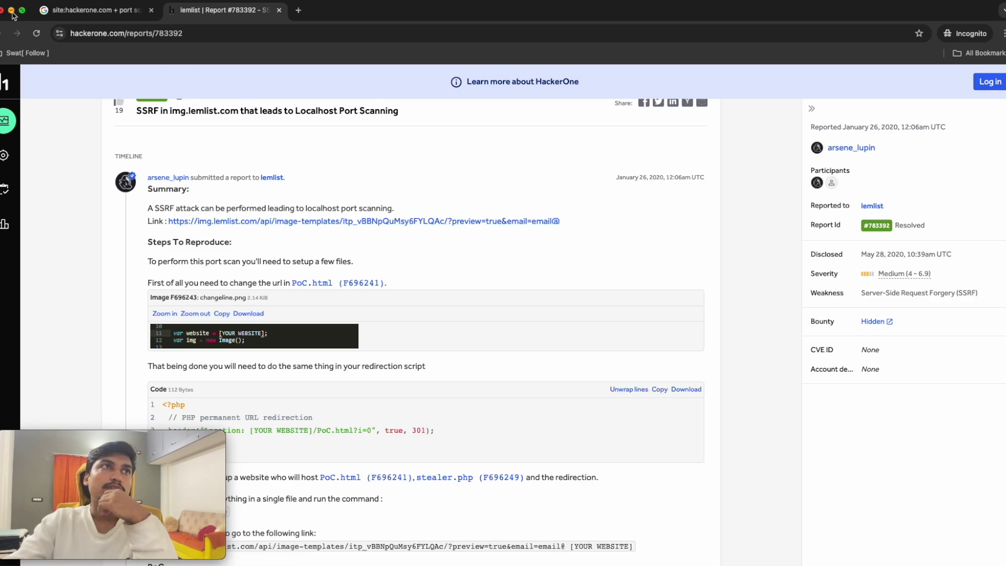
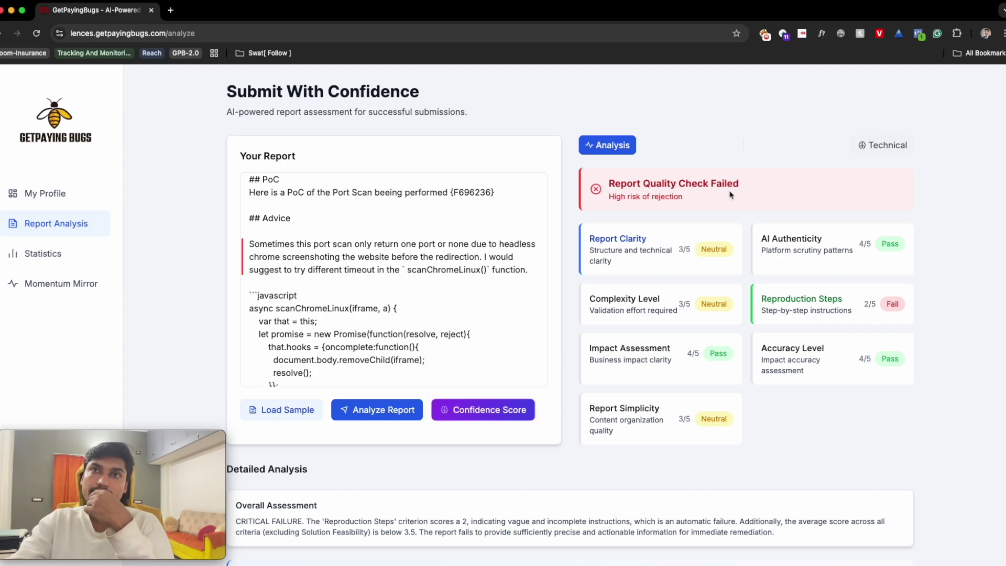
scroll(681, 220, down, 2)
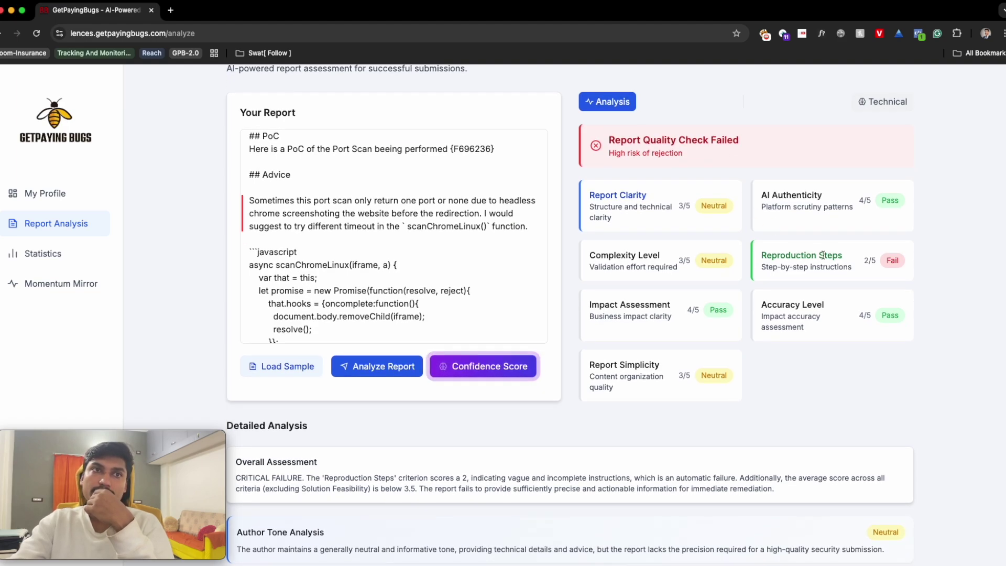
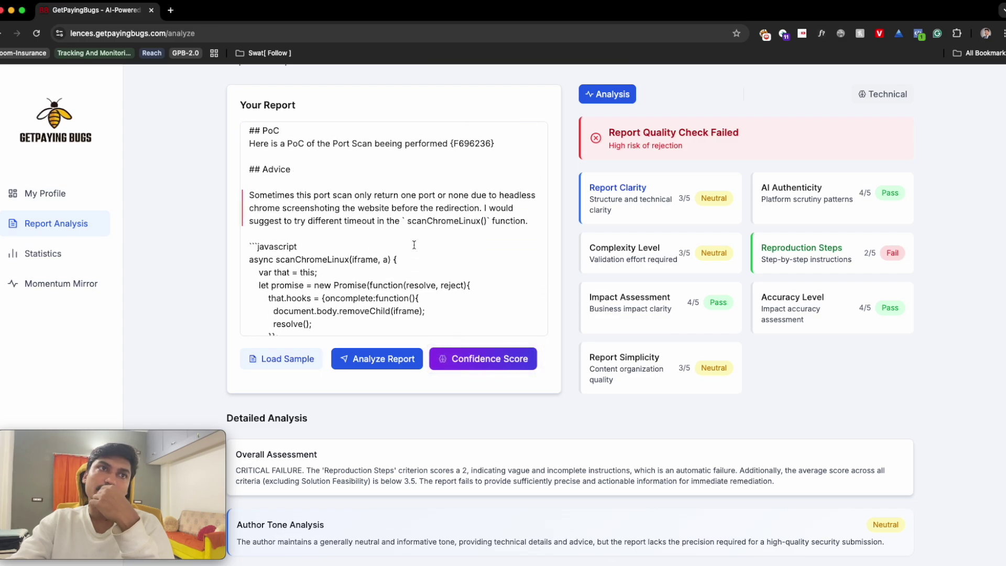
scroll(417, 245, up, 3)
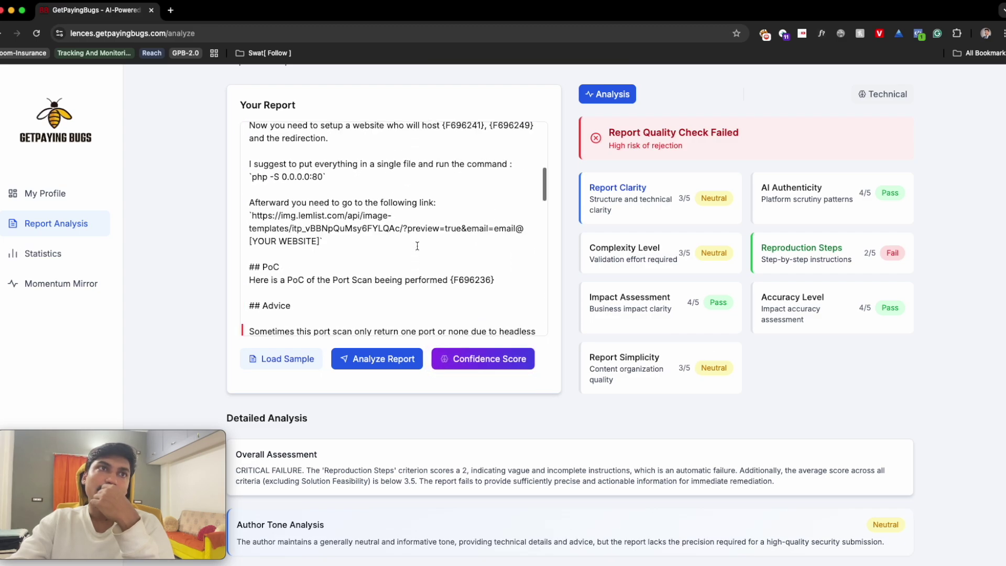
drag(497, 282, 459, 281)
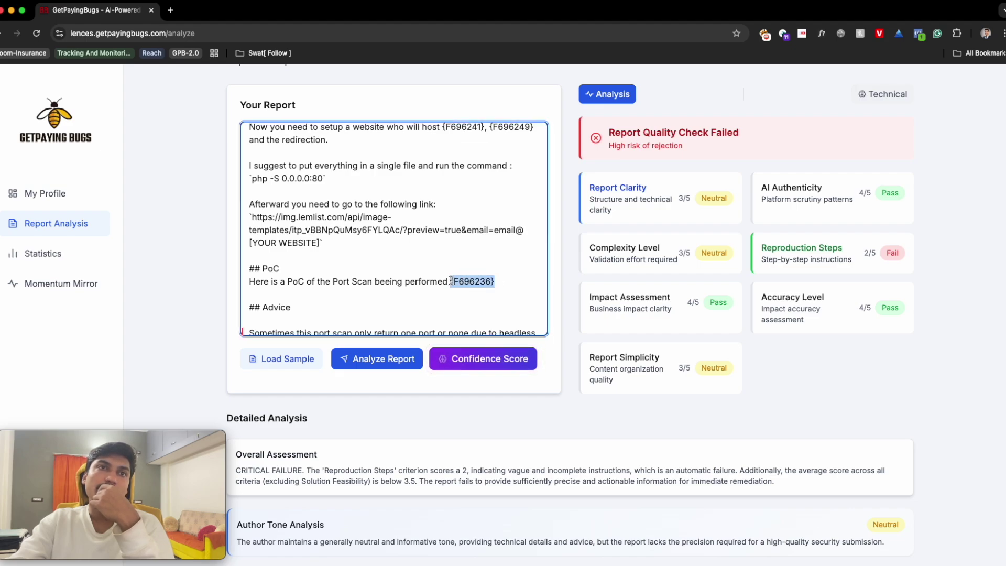
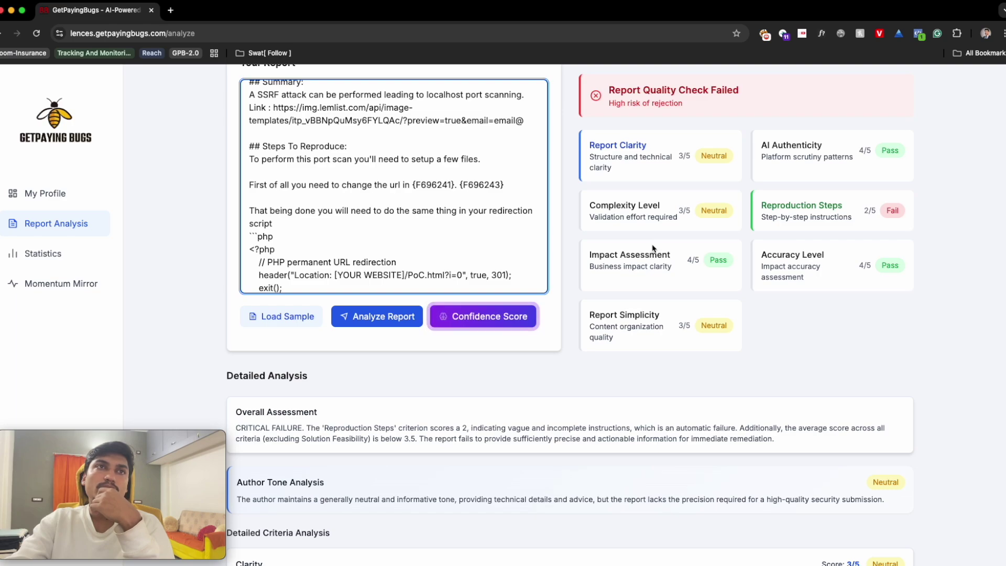
- Scroll the SSRF report analysis down to the Reproduction Steps card showing the 2/5 critical failure
scroll(655, 249, down, 4)
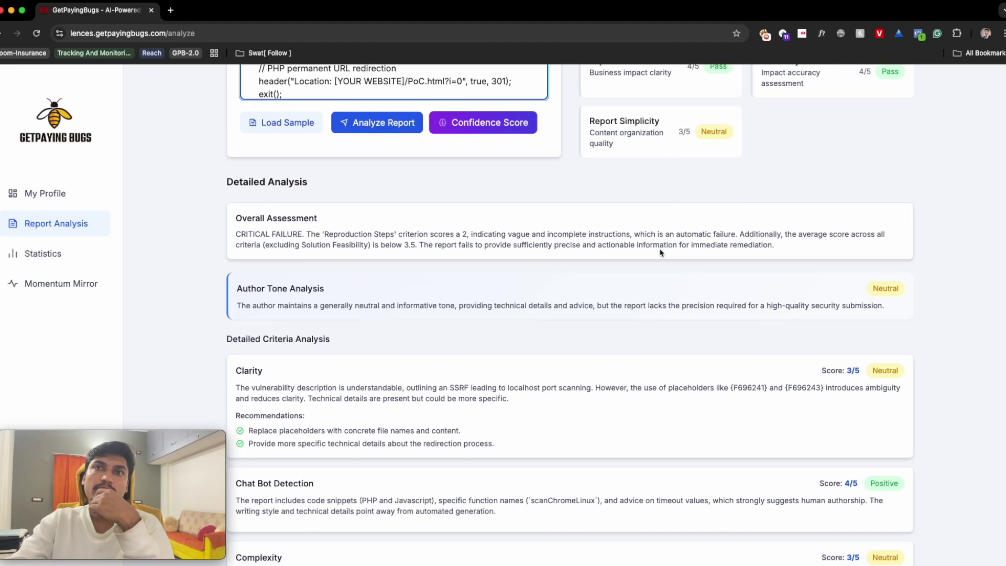
scroll(659, 252, down, 3)
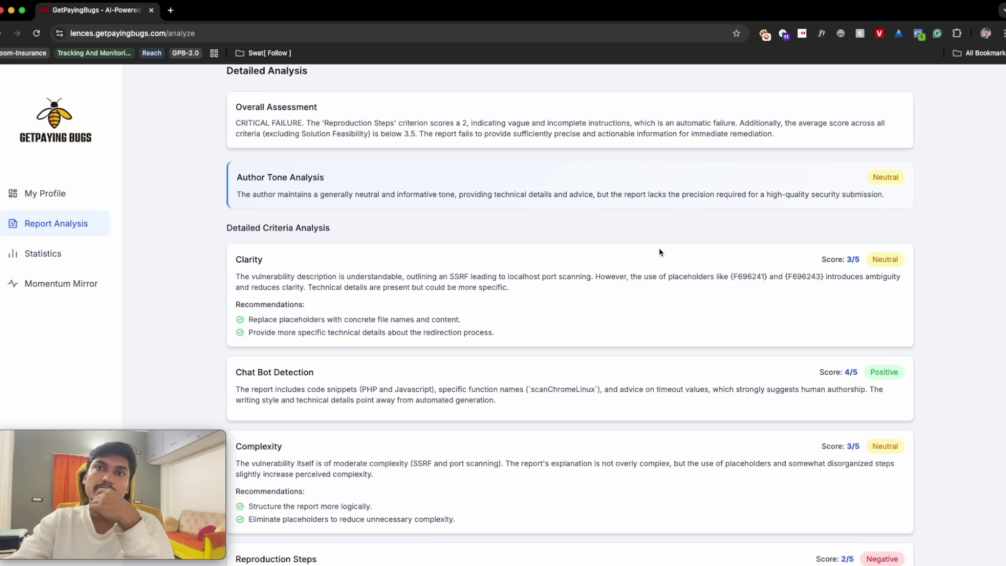
scroll(659, 253, down, 5)
scroll(407, 266, down, 1)
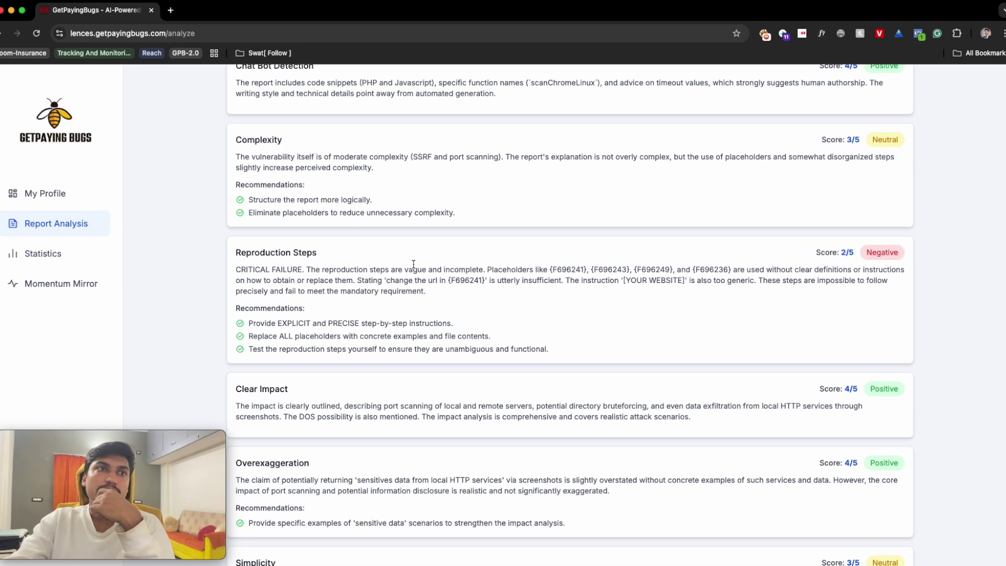
drag(308, 271, 234, 269)
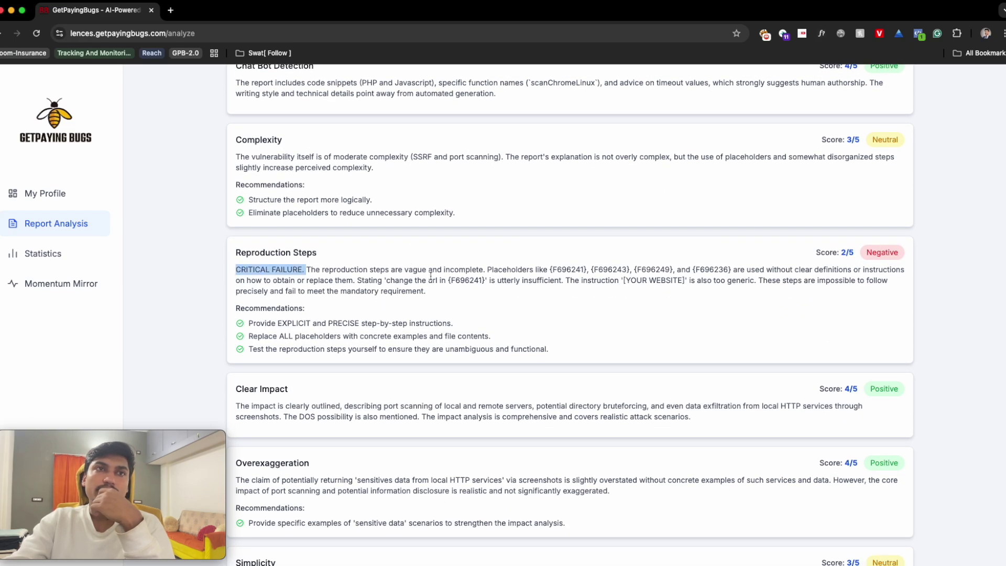
drag(338, 270, 470, 270)
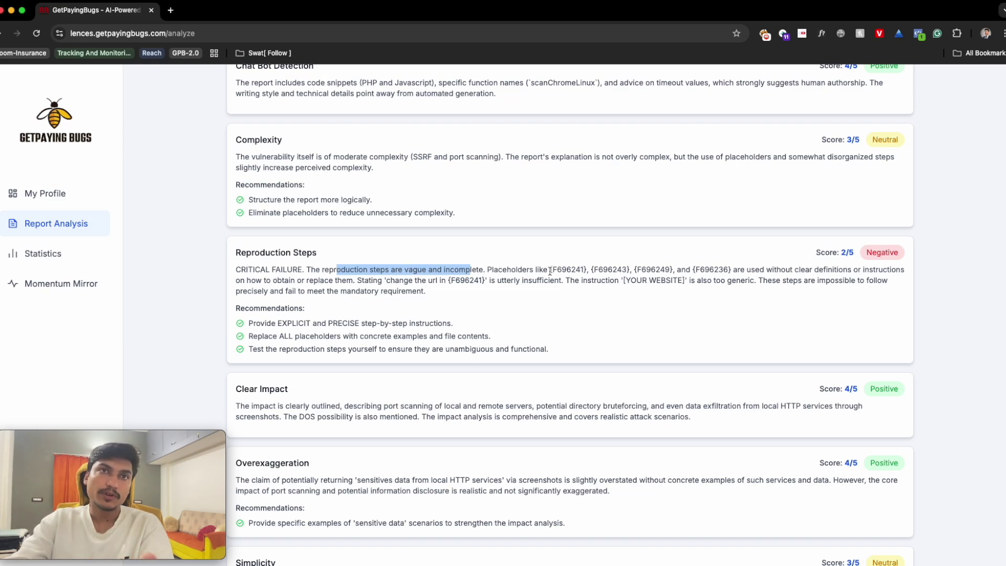
drag(549, 270, 887, 271)
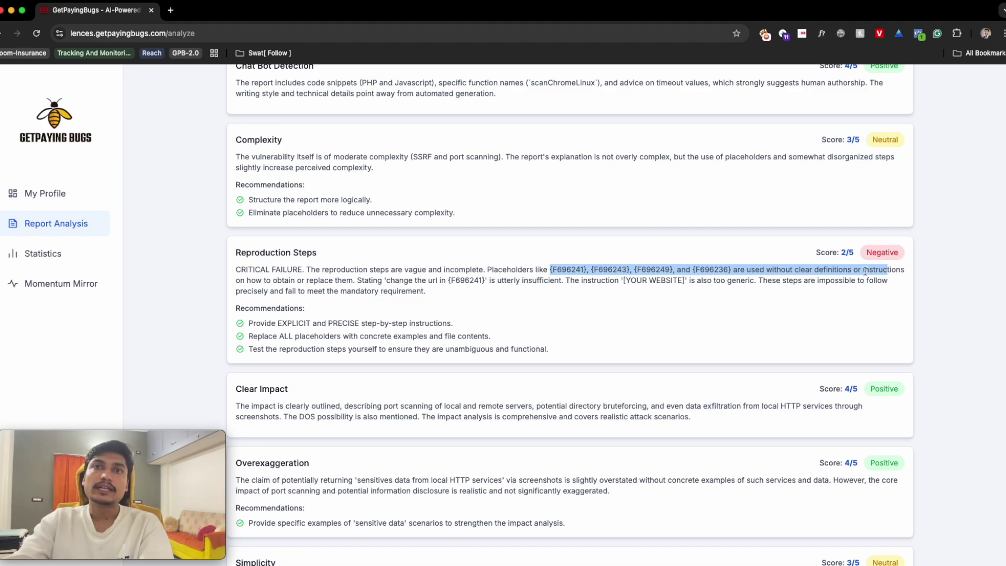
drag(865, 271, 736, 267)
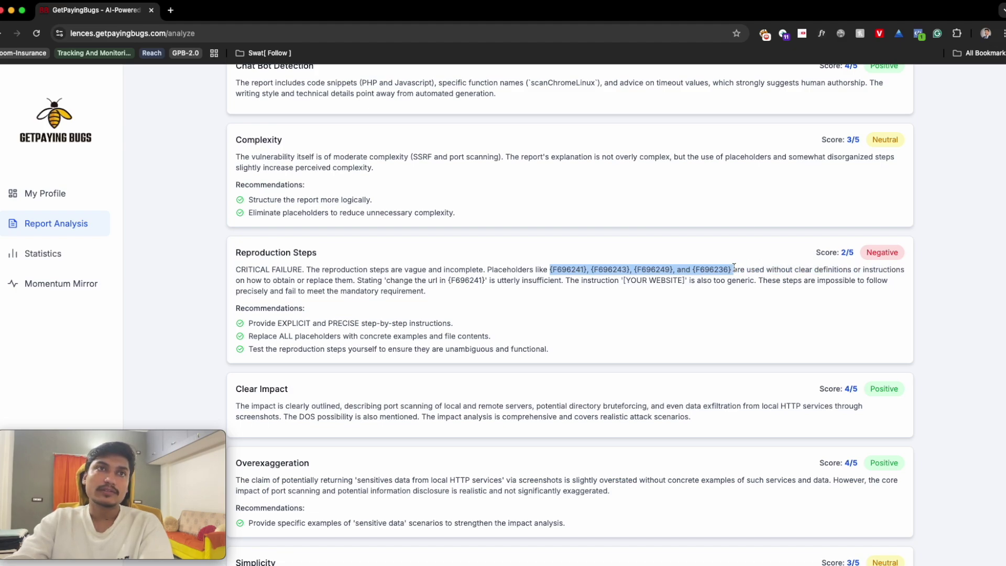
click(577, 274)
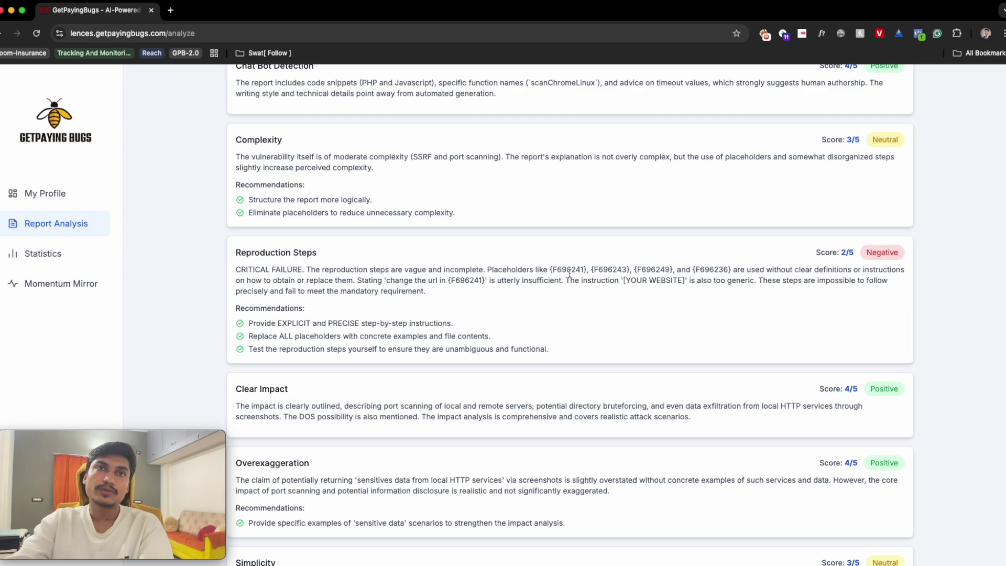
drag(548, 271, 644, 270)
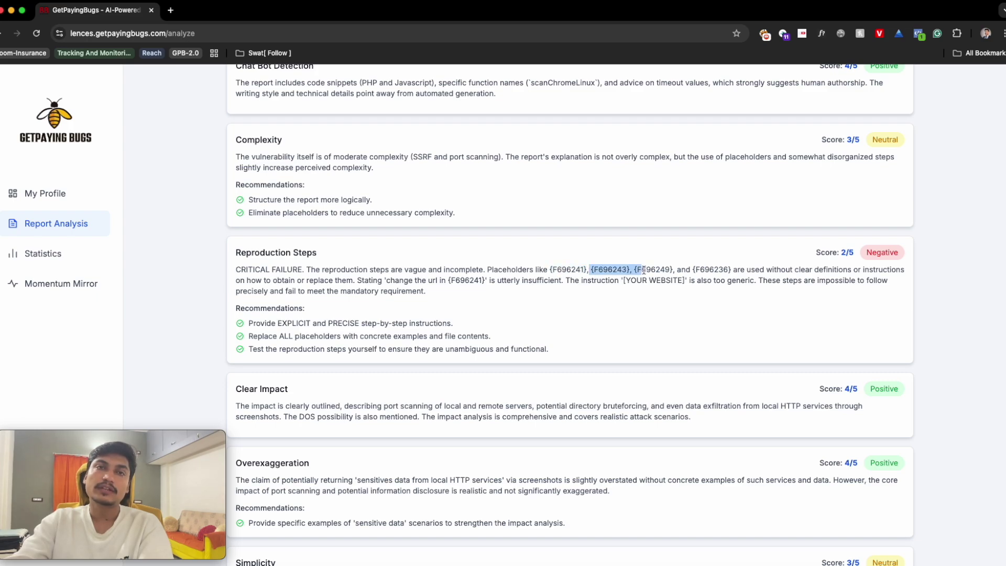
click(615, 276)
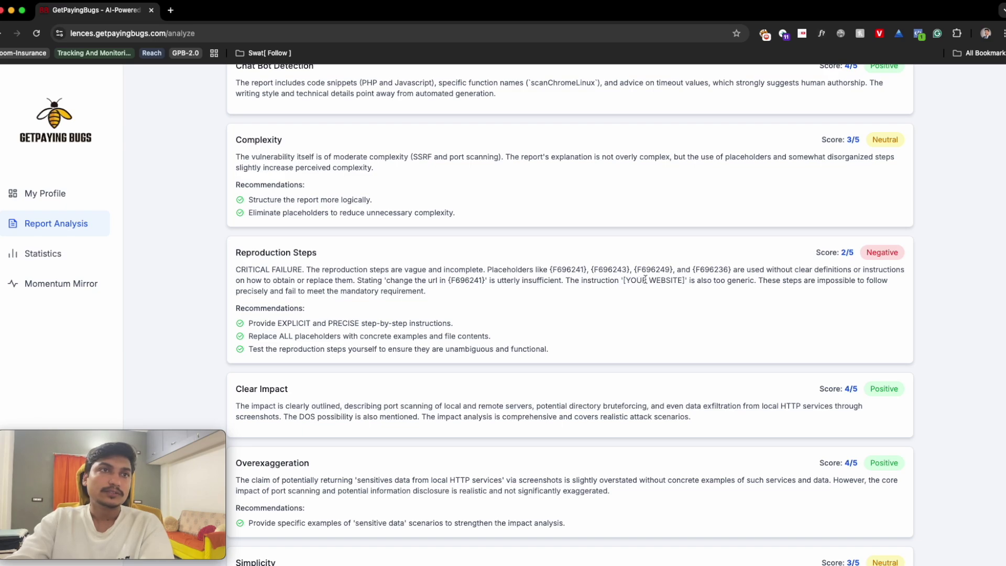
scroll(645, 278, down, 1)
scroll(645, 280, up, 3)
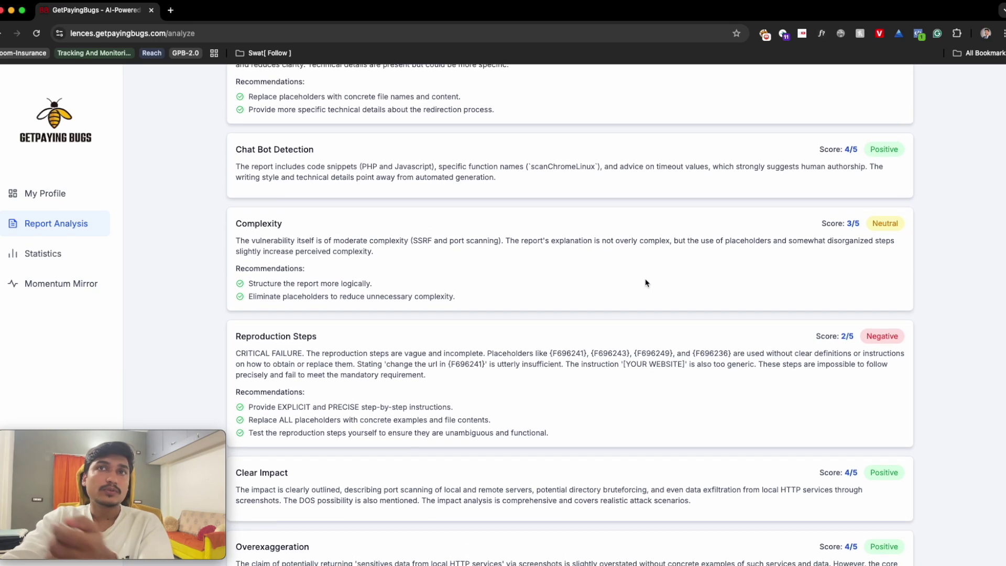
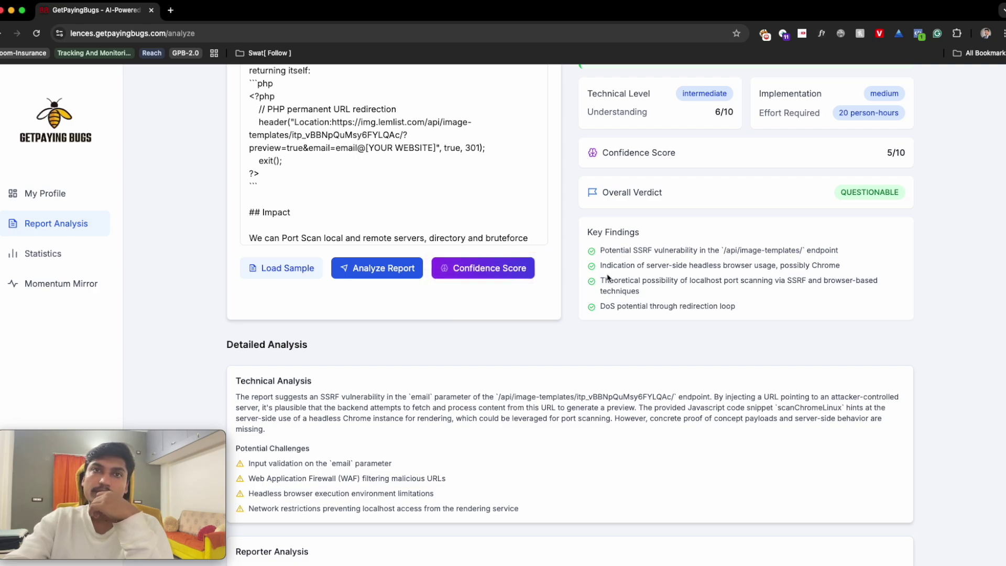
- Scroll through the SSRF analysis to review the 5/10 score, QUESTIONABLE verdict and key findings
scroll(728, 293, down, 1)
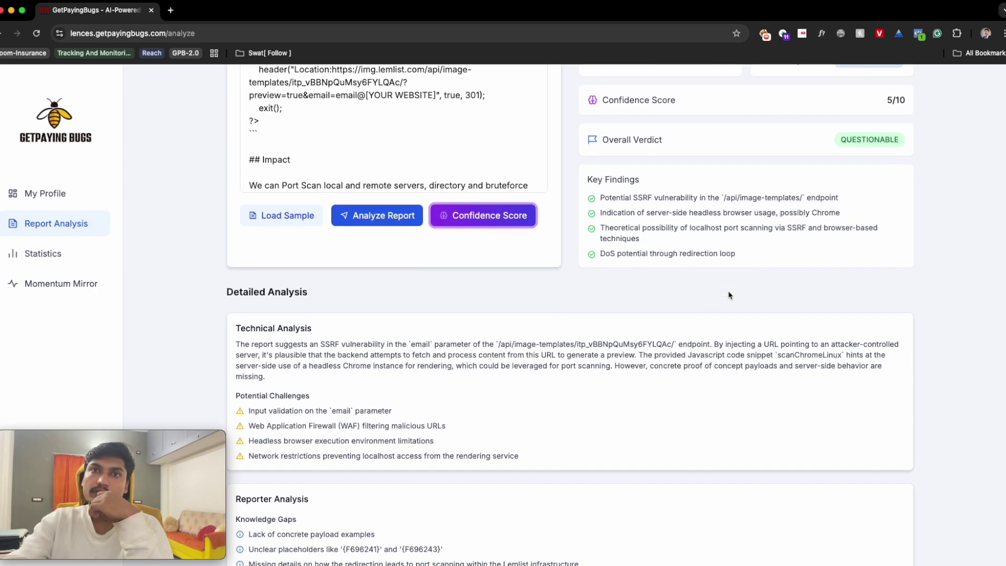
scroll(647, 286, up, 2)
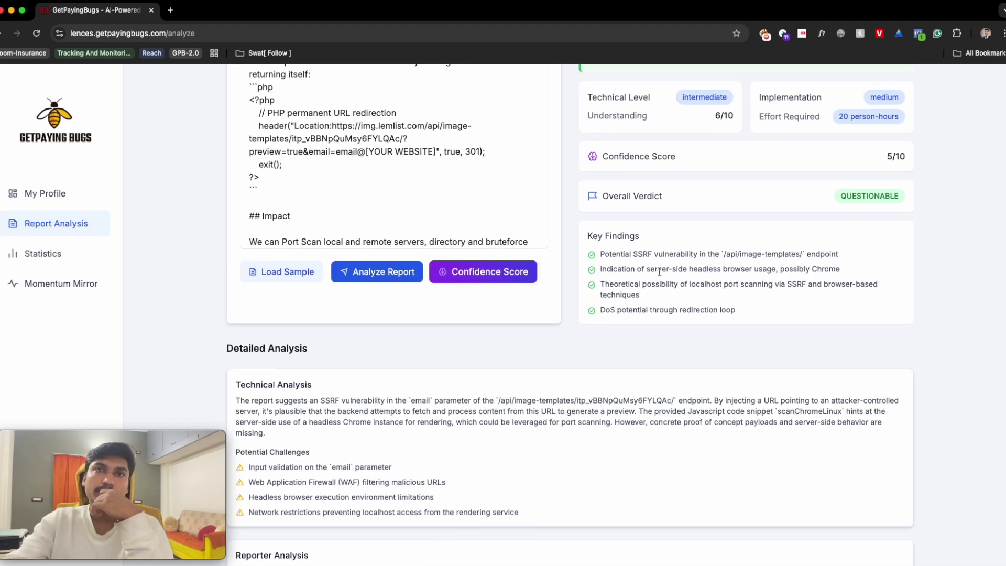
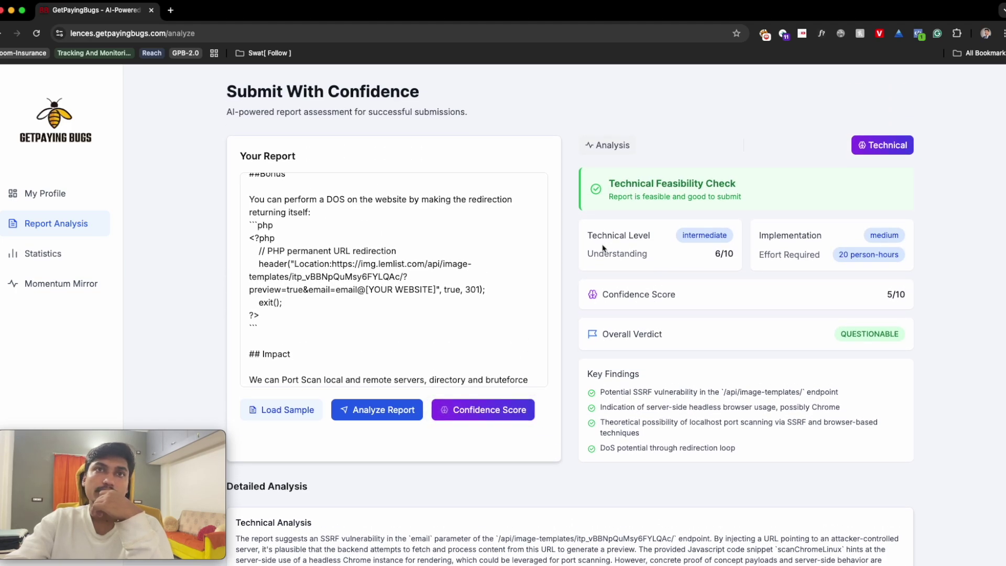
- Show the report's quality check results: failed, high rejection risk, Reproduction Steps 2/5
click(609, 145)
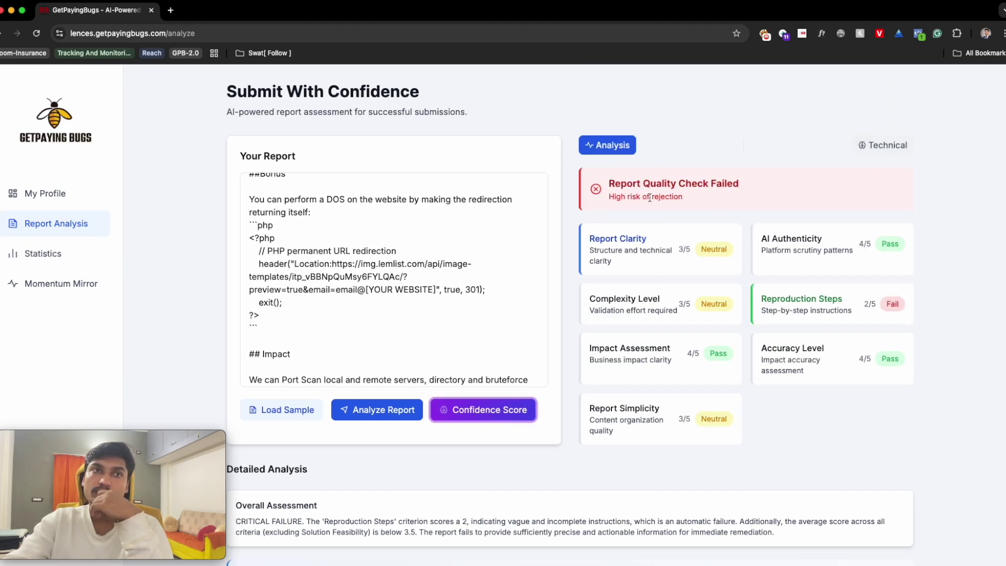